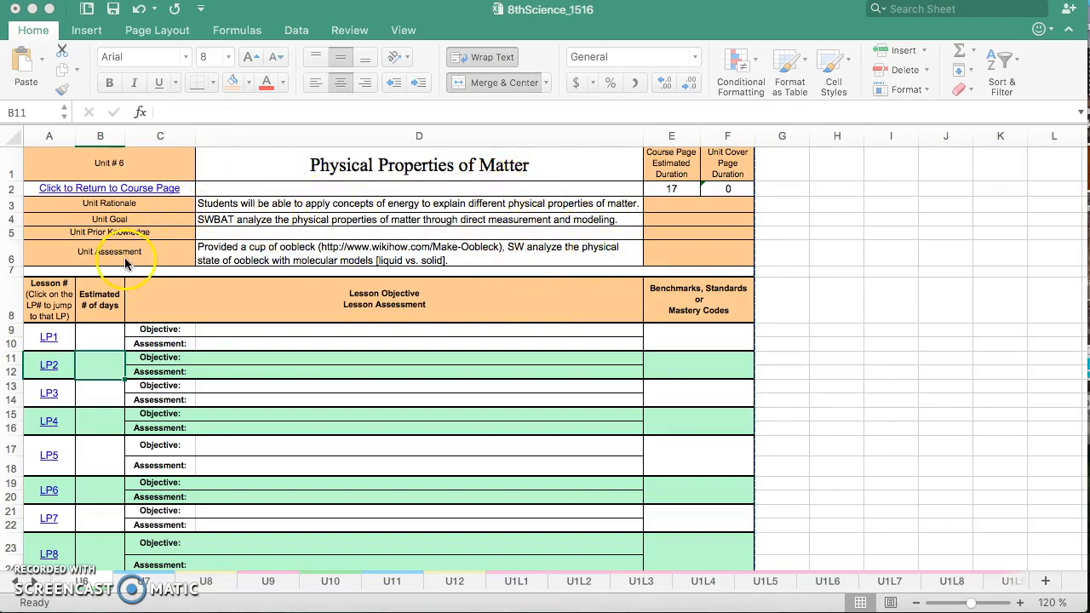
Step: Enter the LP1 objective as "SWBAT describe the utility of various physical properties of matter, exclude density."
click(235, 331)
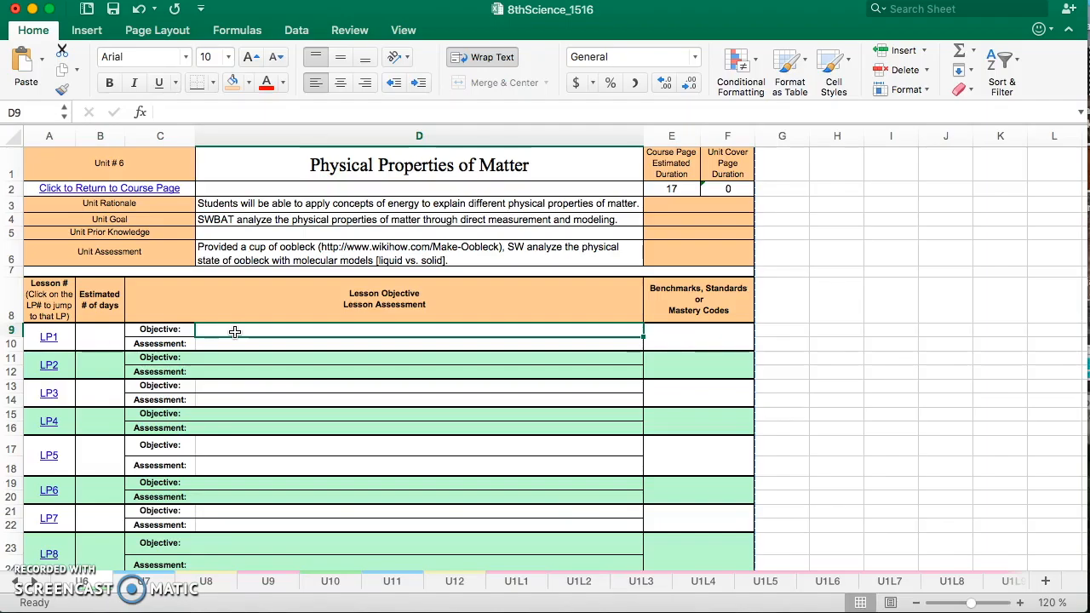
text(SWbat)
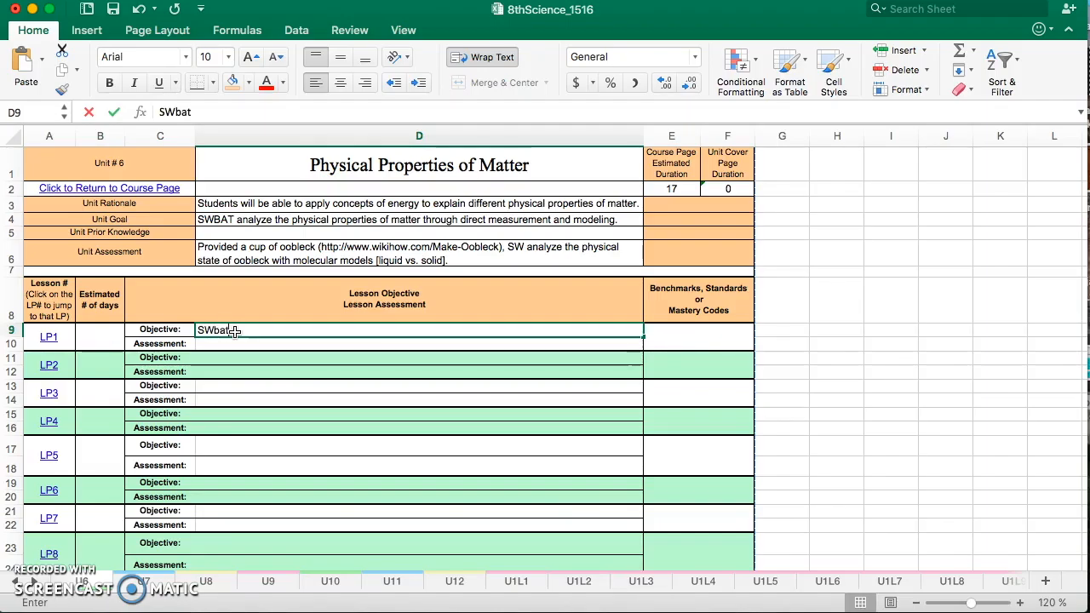
key(BackSpace)
key(BackSpace)
key(BackSpace)
key(BackSpace)
key(BackSpace)
text(WBA)
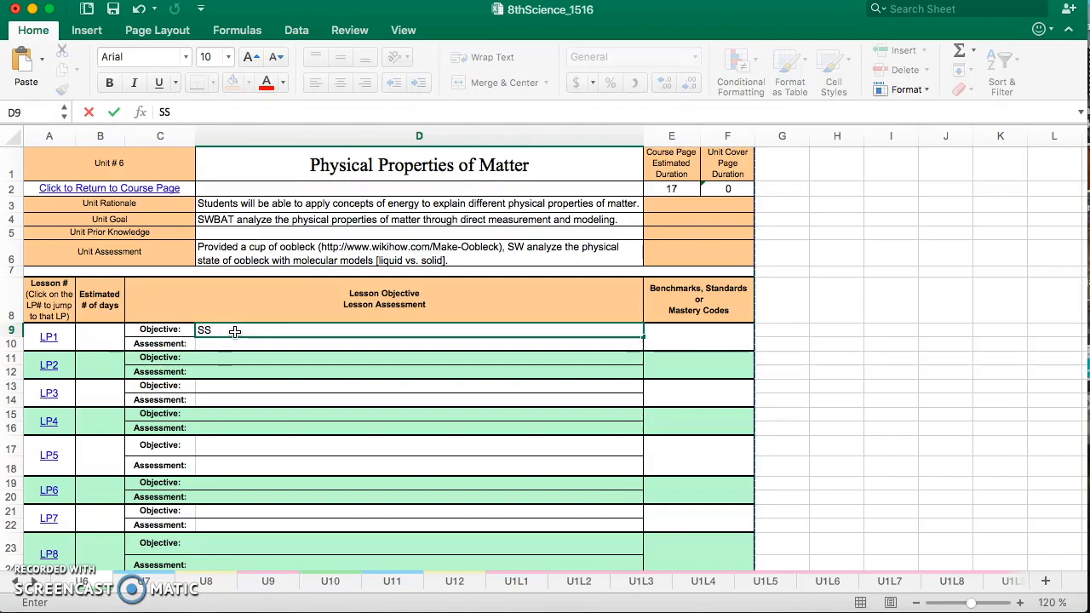
text(T descri)
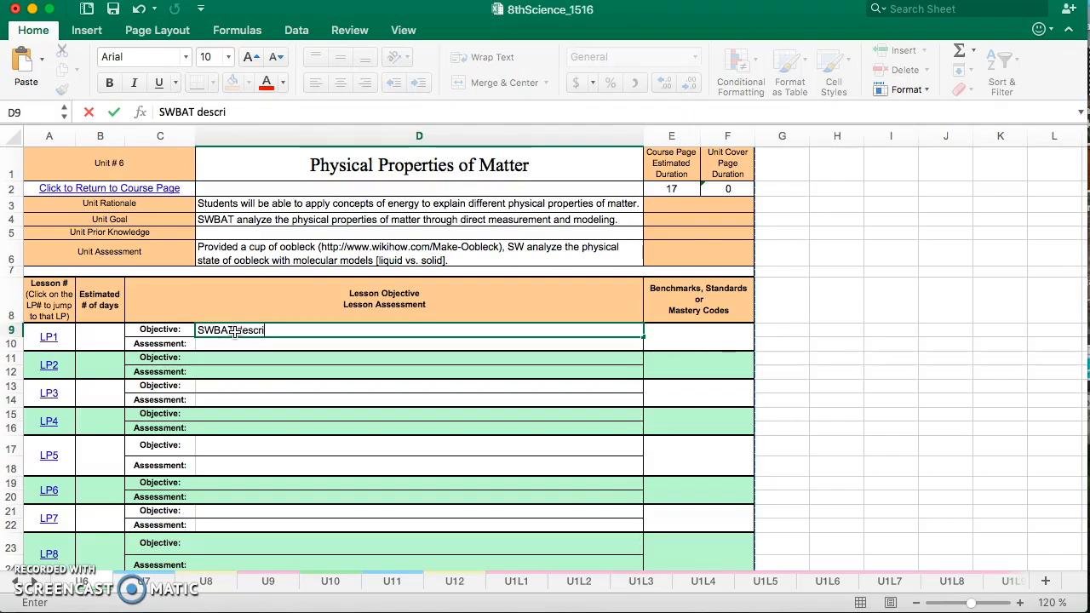
text(be the utility of various physical properties of matter, exclude density.)
key(Return)
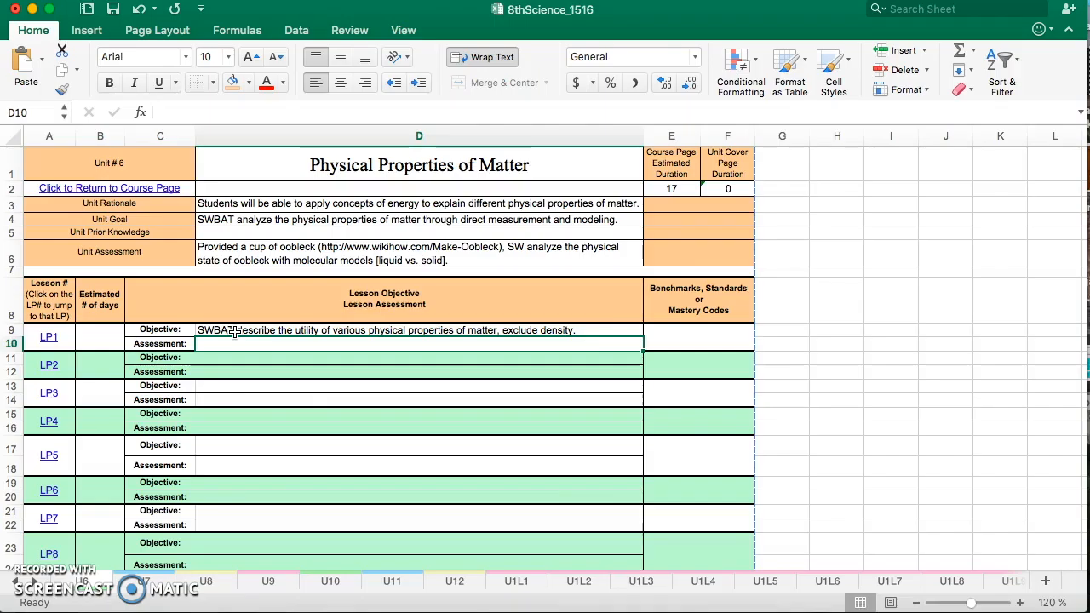
Step: Enter the LP1 assessment as "SW describe four of the physical properties and how they would be useful in distinguishing two different materials."
text(SW describe)
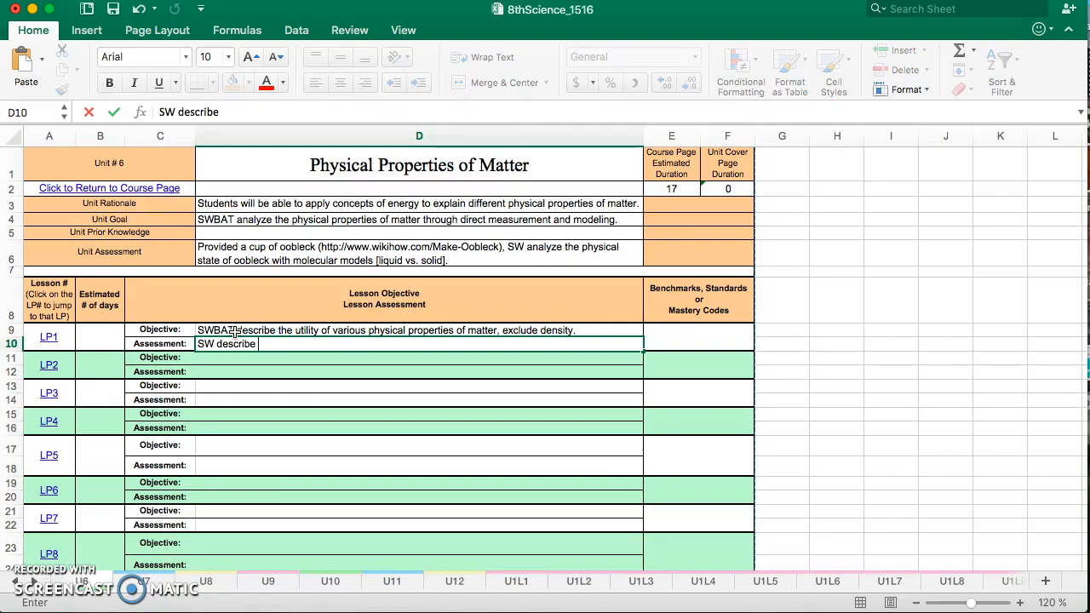
text( four of th)
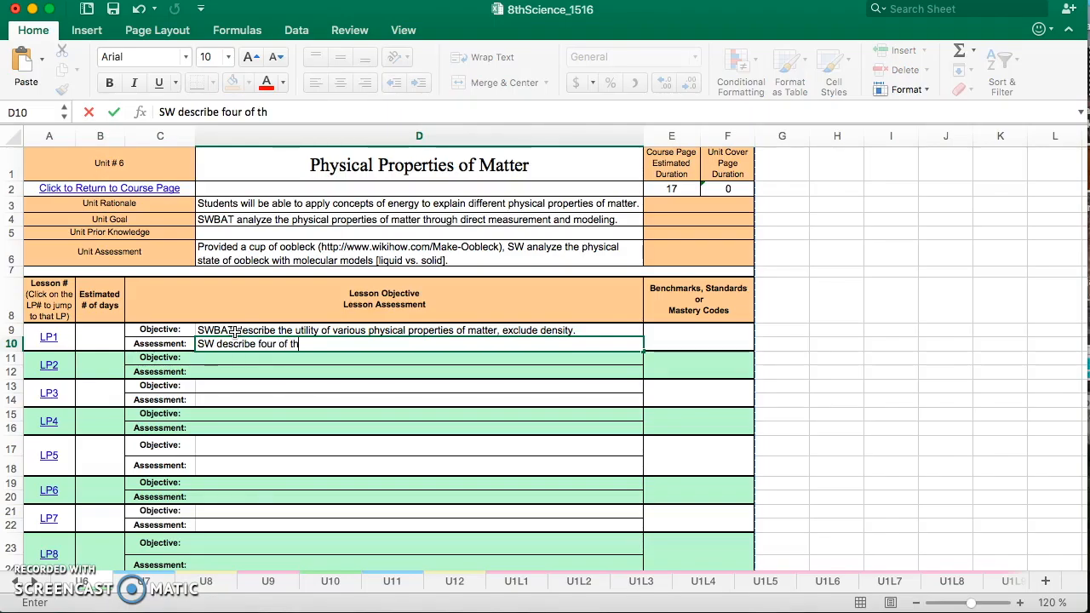
text(e physical p)
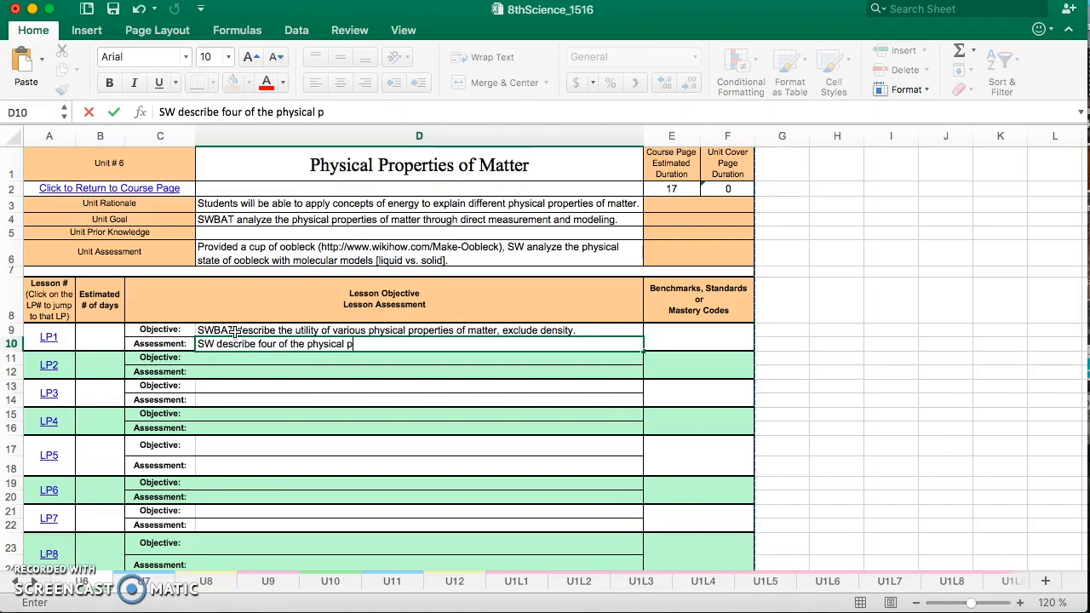
text(roperties nad)
key(BackSpace)
key(BackSpace)
key(BackSpace)
text(and how they)
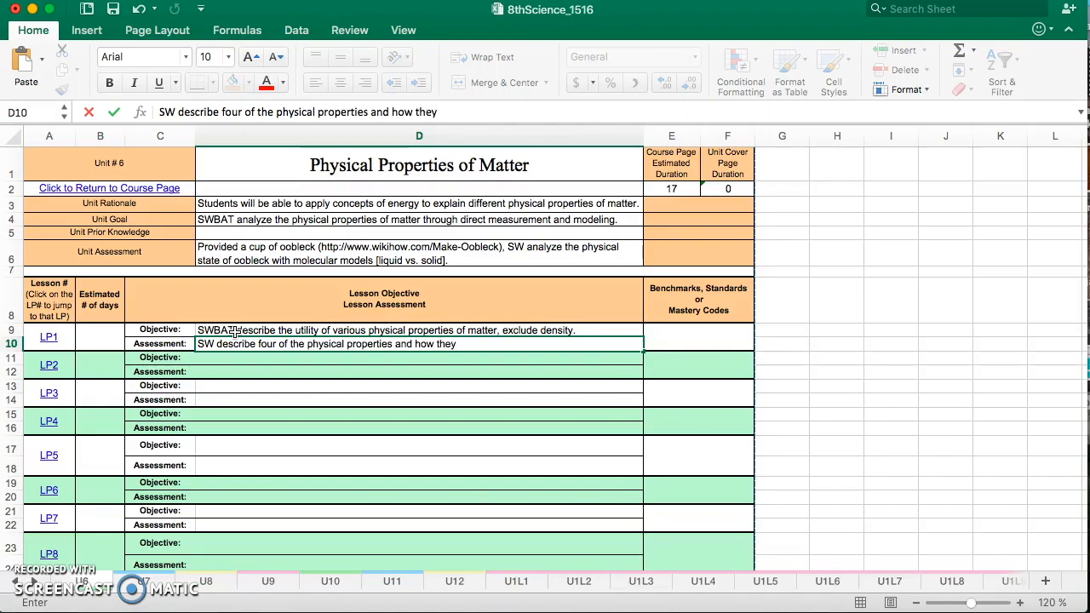
text( would be usefu)
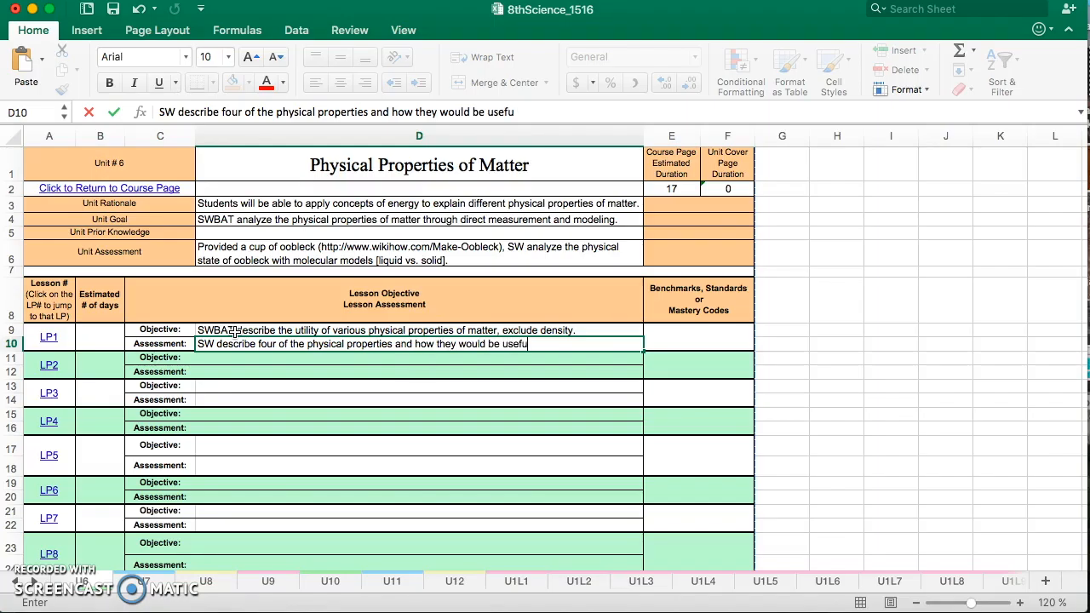
text(l in distinguis)
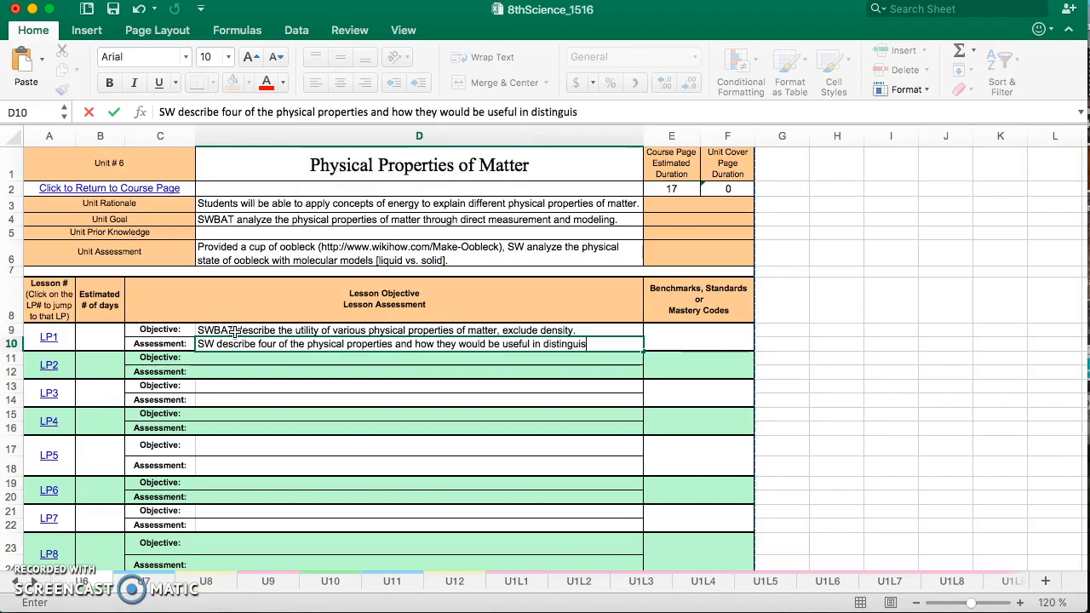
text(hing two differen)
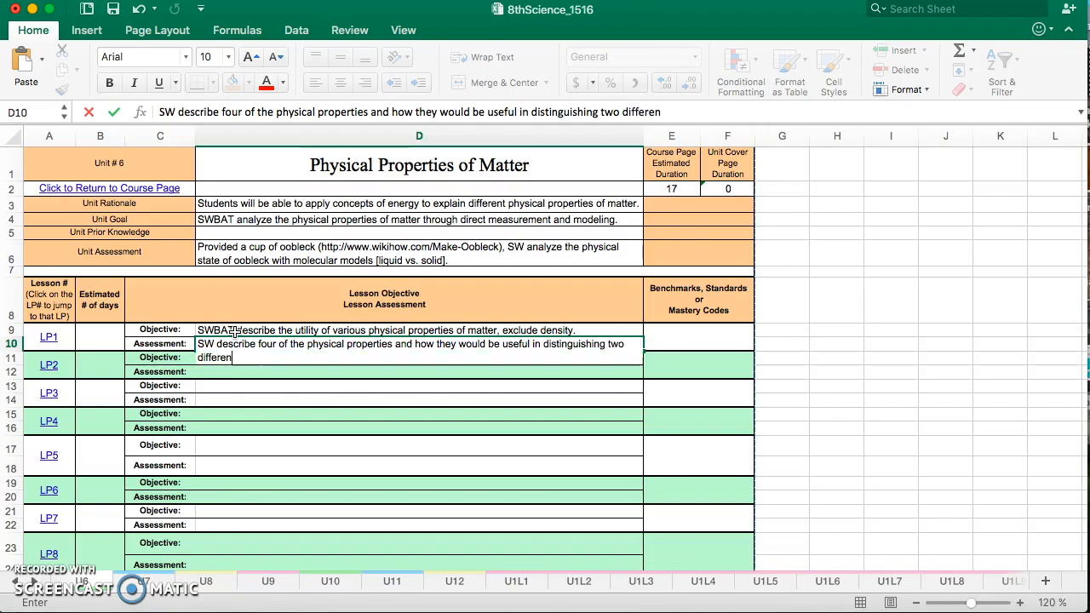
text(t materials.)
key(Return)
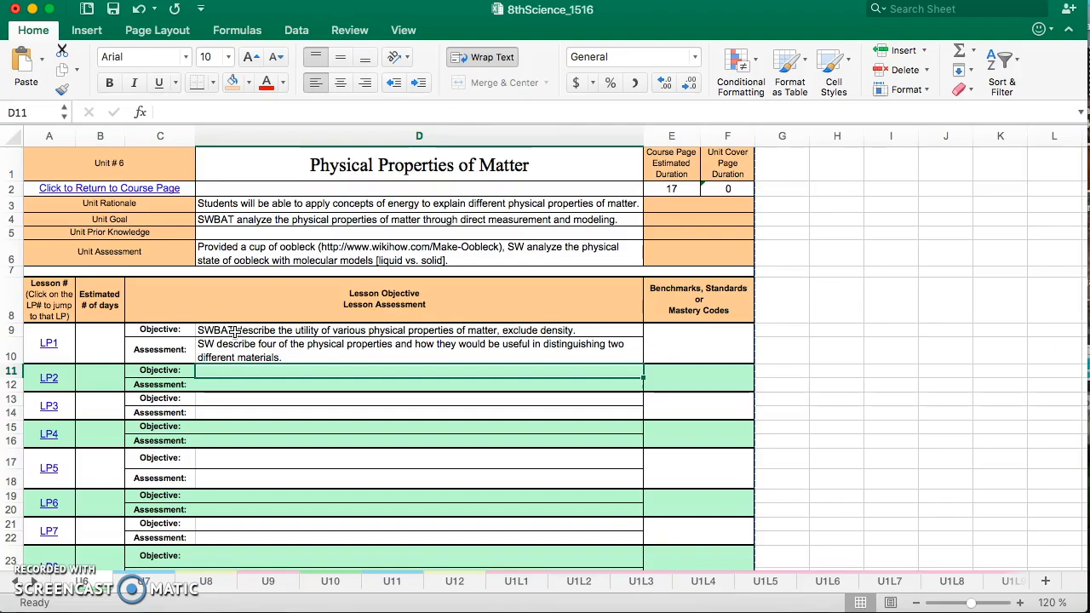
Step: Set the estimated number of days for lesson LP1 to 2
click(103, 342)
text(2)
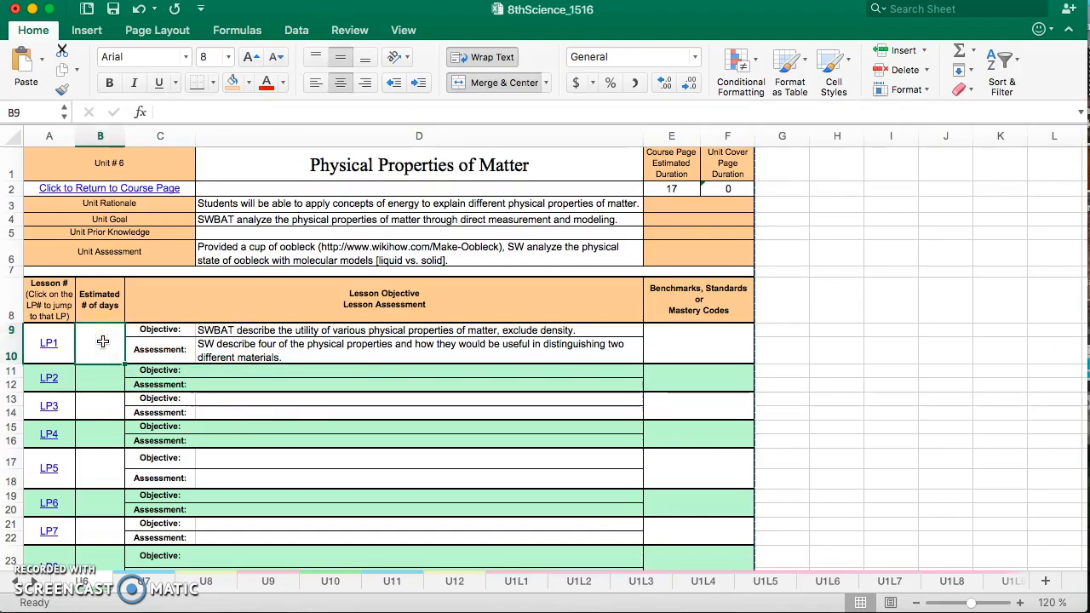
Step: Enter the LP2 objective as "SWBAT explain the physical property of density."
double_click(264, 375)
key(Escape)
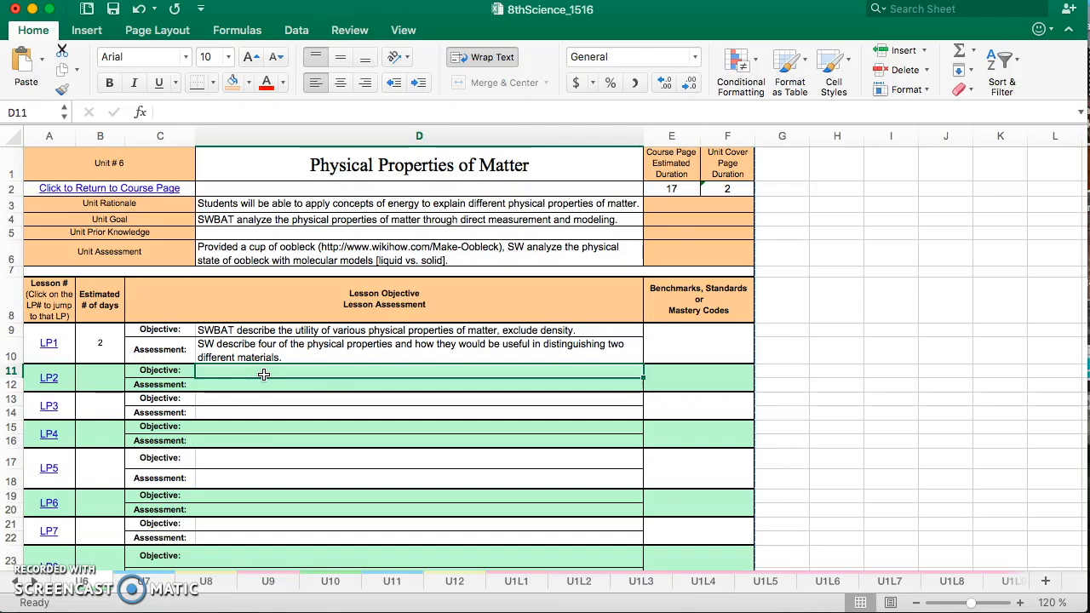
text(Swbat d)
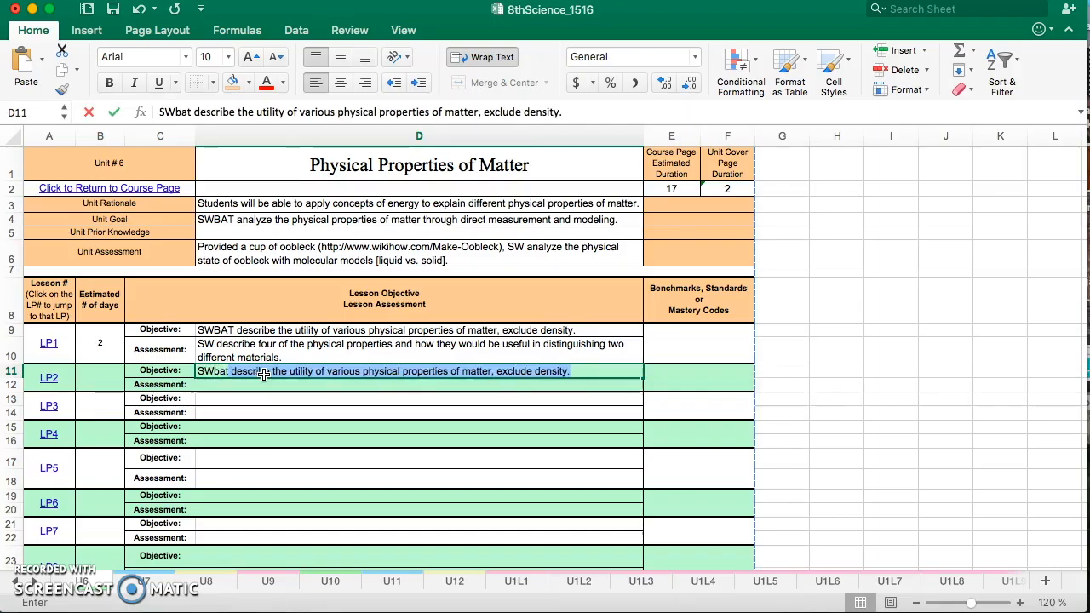
key(BackSpace)
key(BackSpace)
key(BackSpace)
key(BackSpace)
key(BackSpace)
key(BackSpace)
text(WBAT )
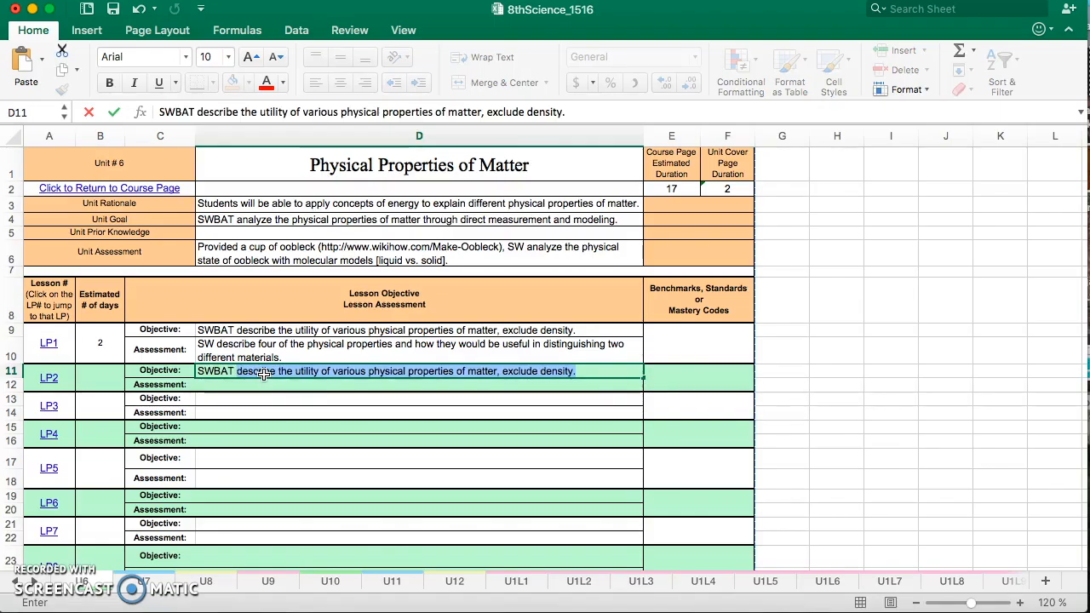
text(explain)
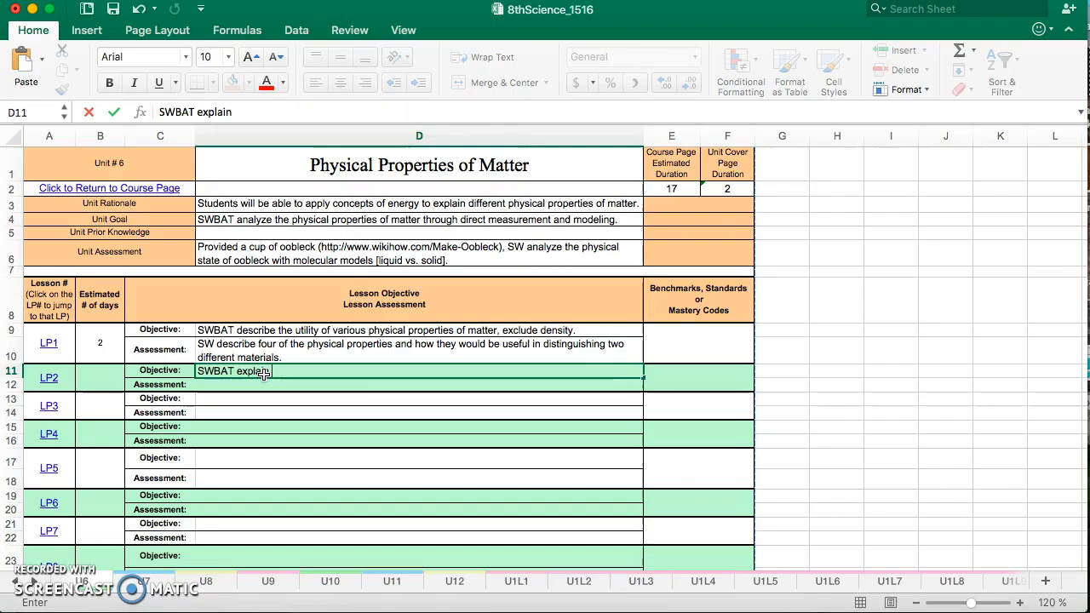
text( the)
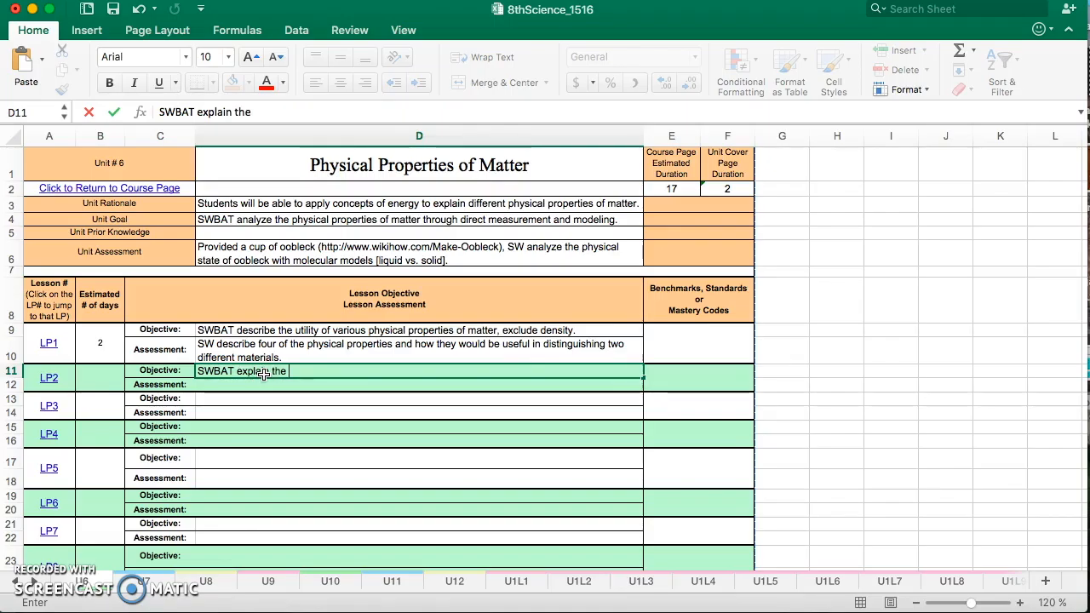
text( phsyci)
key(BackSpace)
key(BackSpace)
key(BackSpace)
key(BackSpace)
text(ysica)
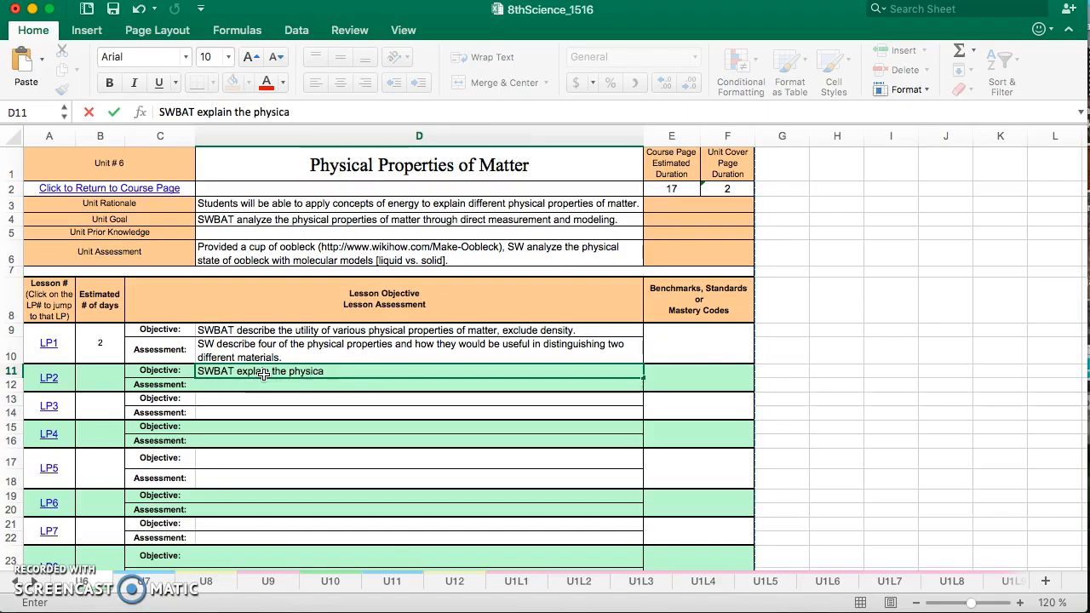
text(l property )
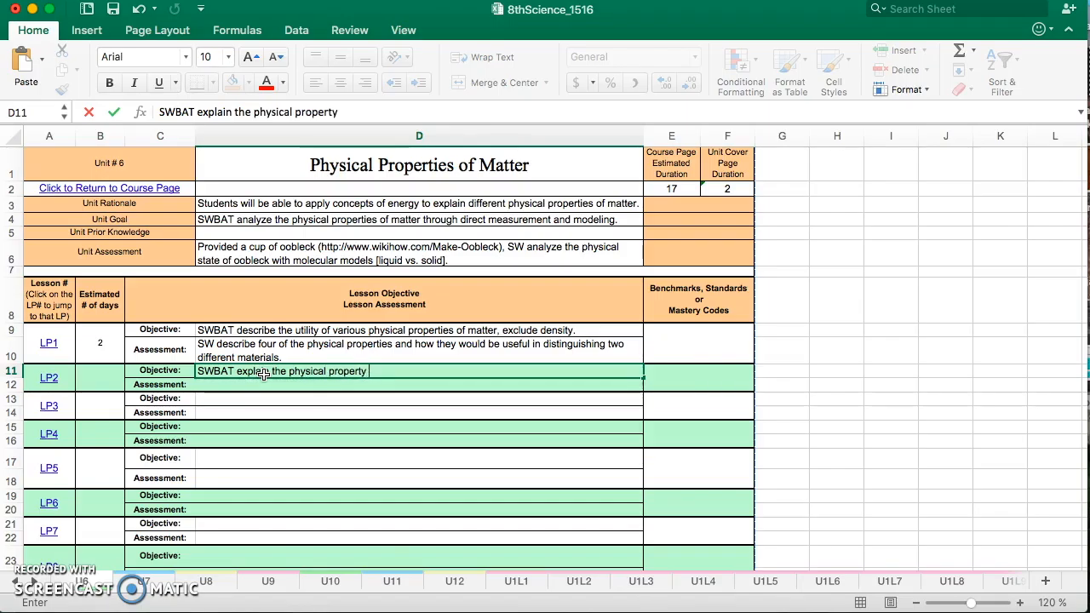
text(of density.)
key(Return)
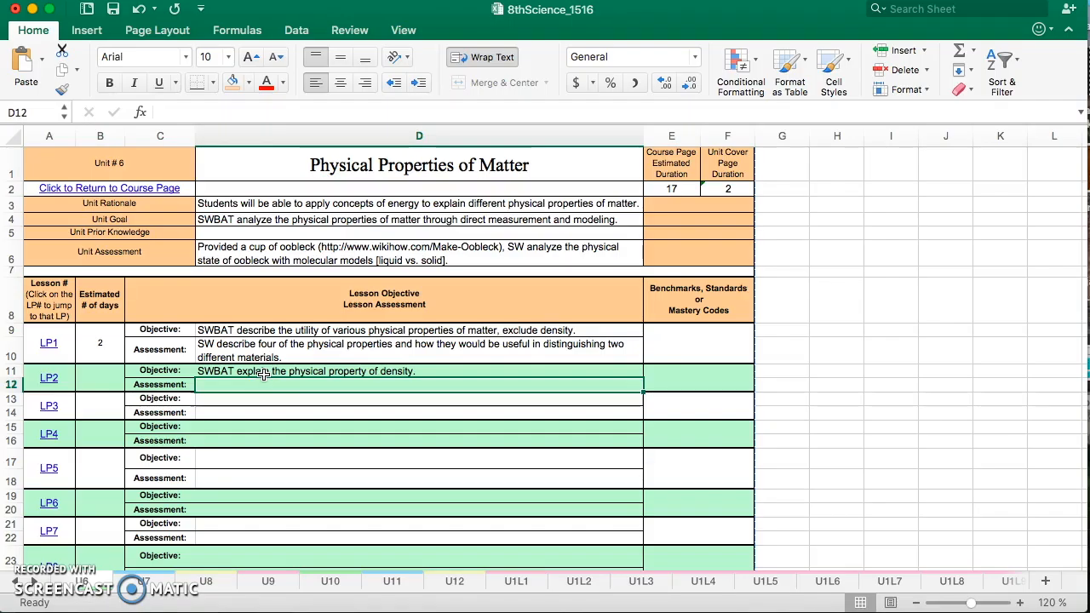
Step: Enter the LP2 assessment as "Given a layered beaker of liquids, SW explain the basic properties of denisty."
text(Given)
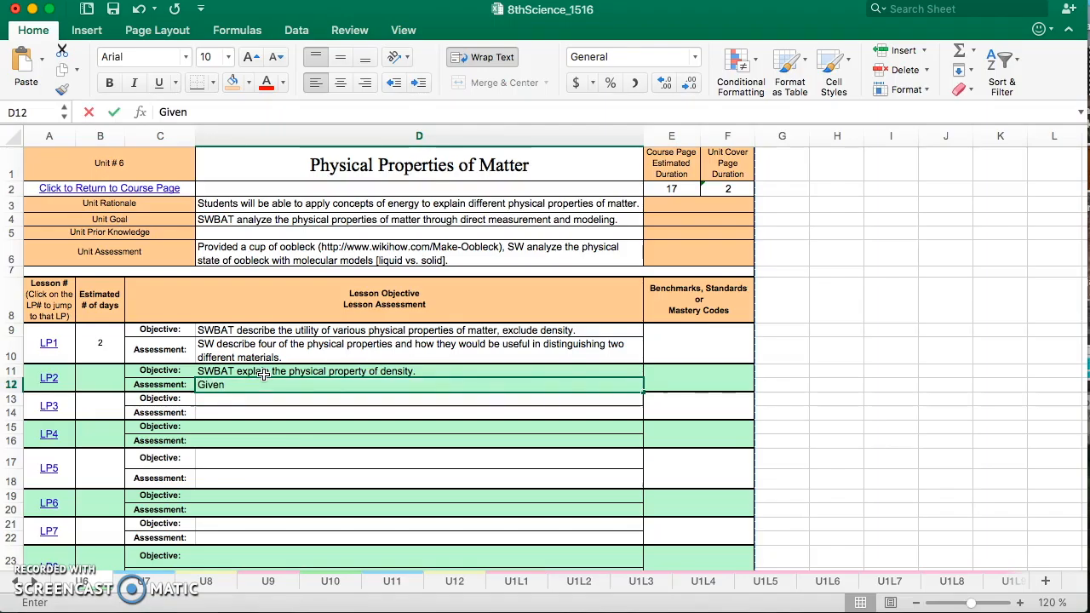
text( a layer)
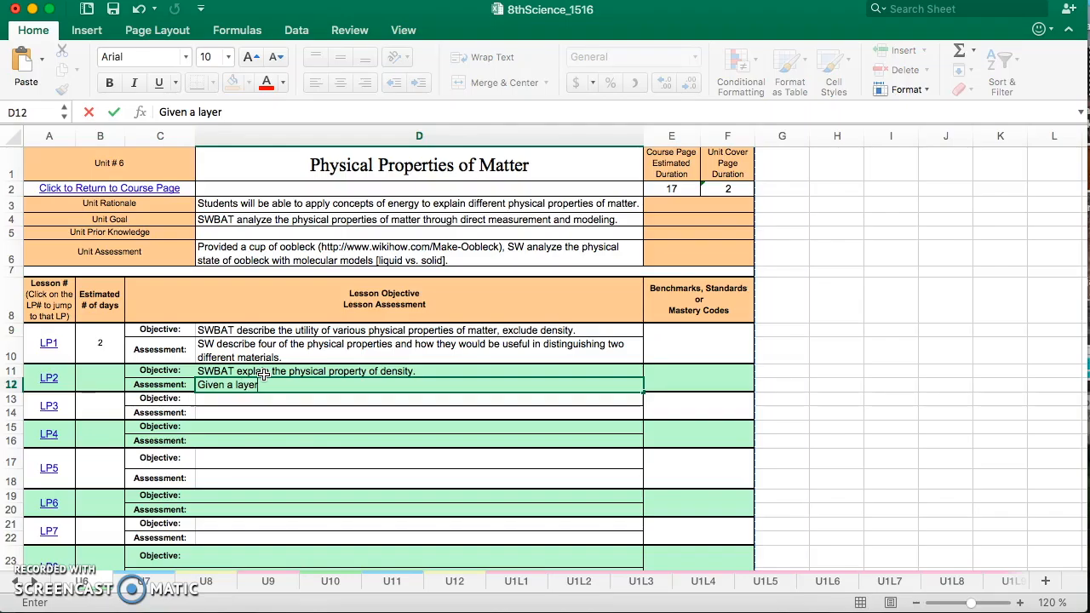
text(ed beaker o)
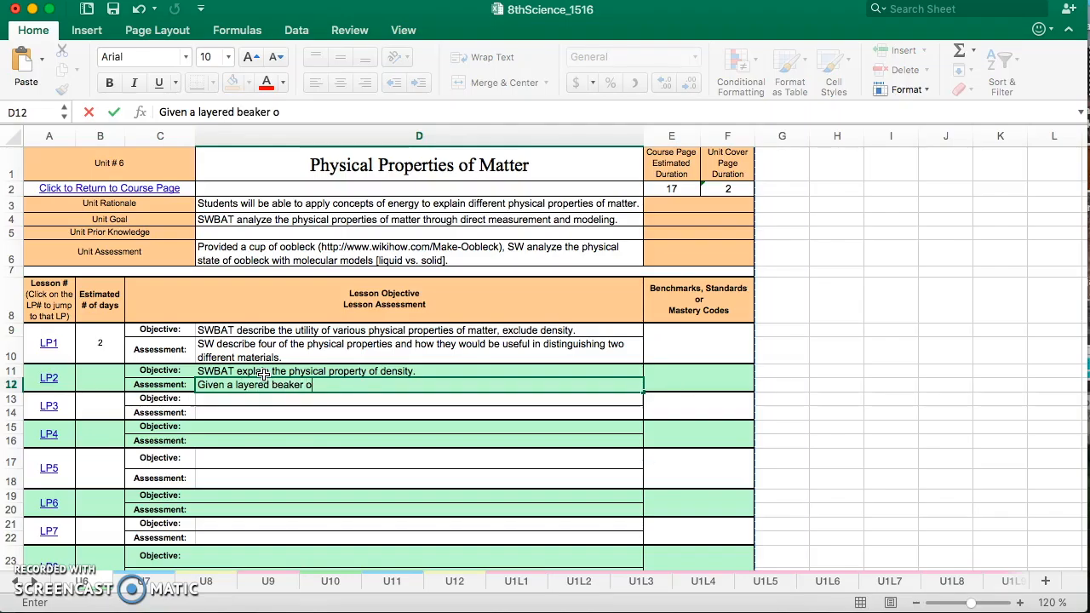
text(f liquids, SW describe t)
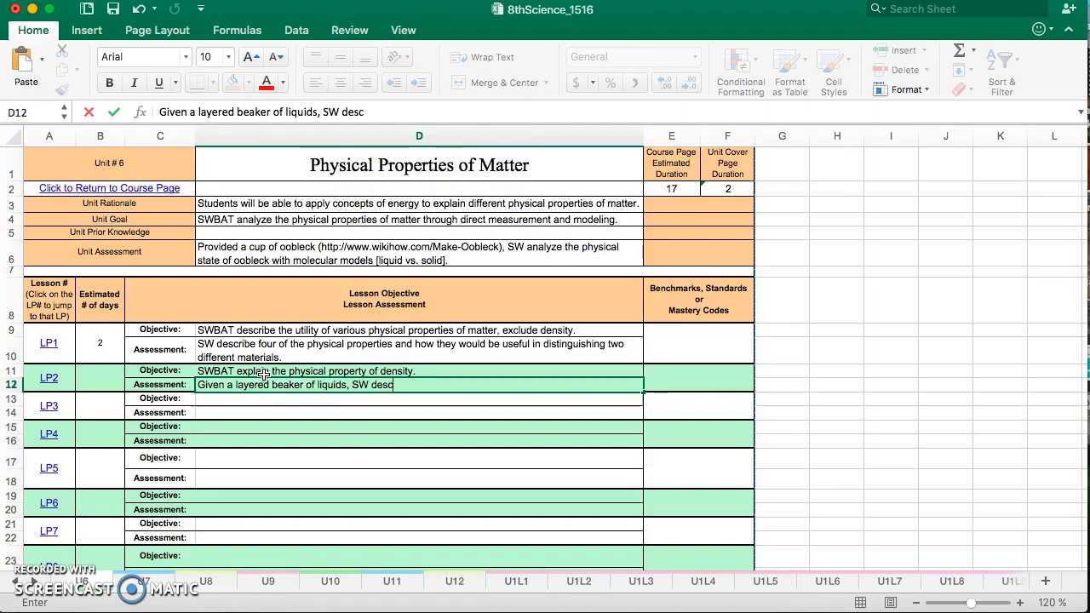
key(BackSpace)
key(BackSpace)
key(BackSpace)
key(BackSpace)
key(BackSpace)
key(BackSpace)
key(BackSpace)
text(e)
key(BackSpace)
key(BackSpace)
text(explain the basic proper)
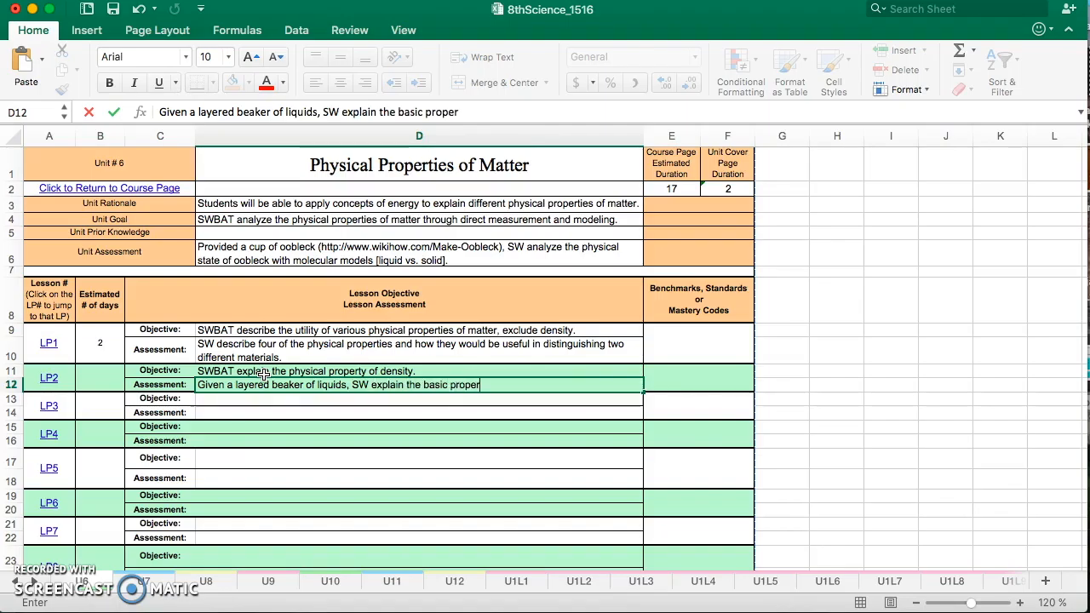
text(ties of denisty)
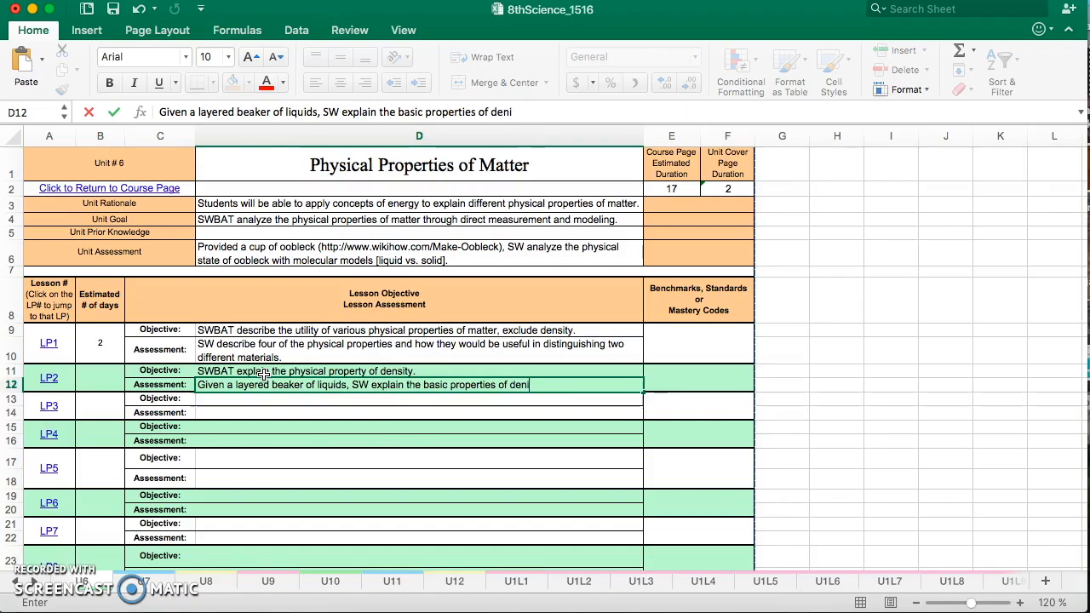
key(BackSpace)
key(BackSpace)
text(ty)
key(Return)
Step: Set the estimated number of days for lesson LP2 to 2 on the Unit 6 cover page
click(74, 372)
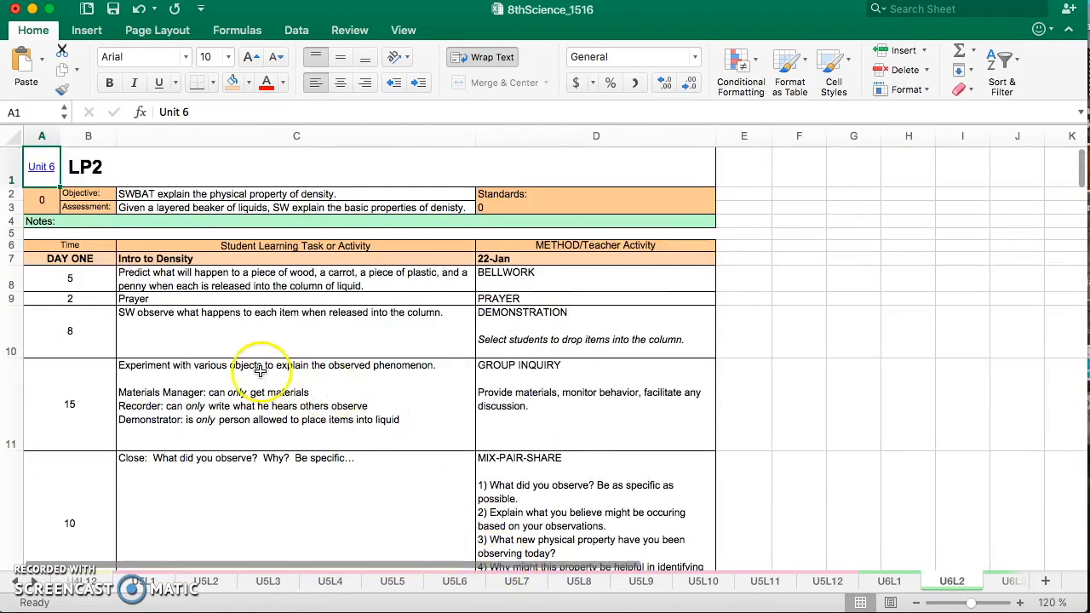
click(46, 173)
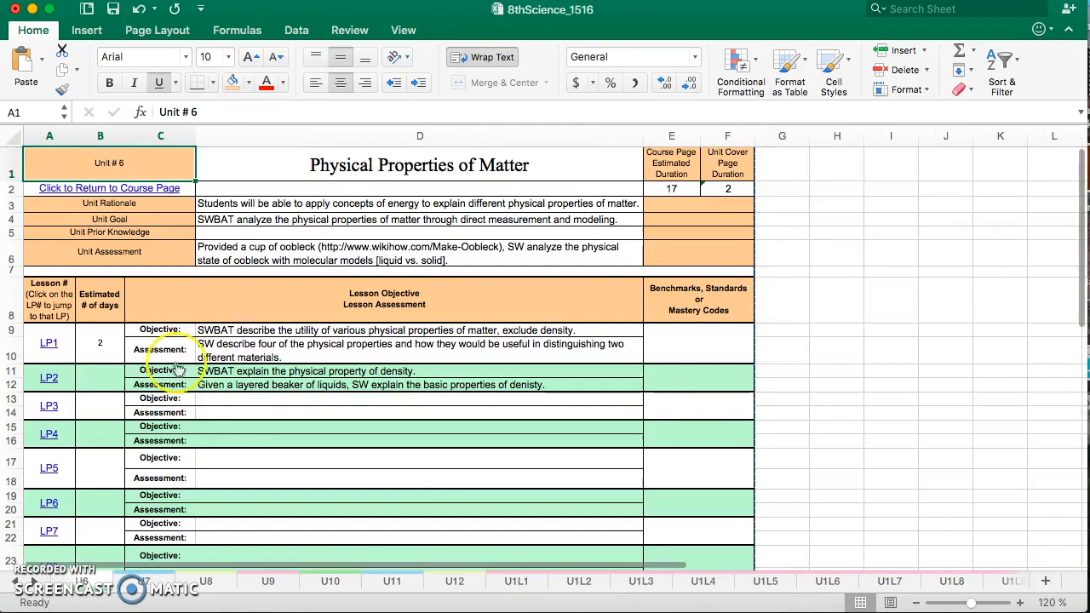
click(99, 377)
text(2)
Step: Enter the LP3 objective as "SWBAT describe physical changes of matter."
click(268, 401)
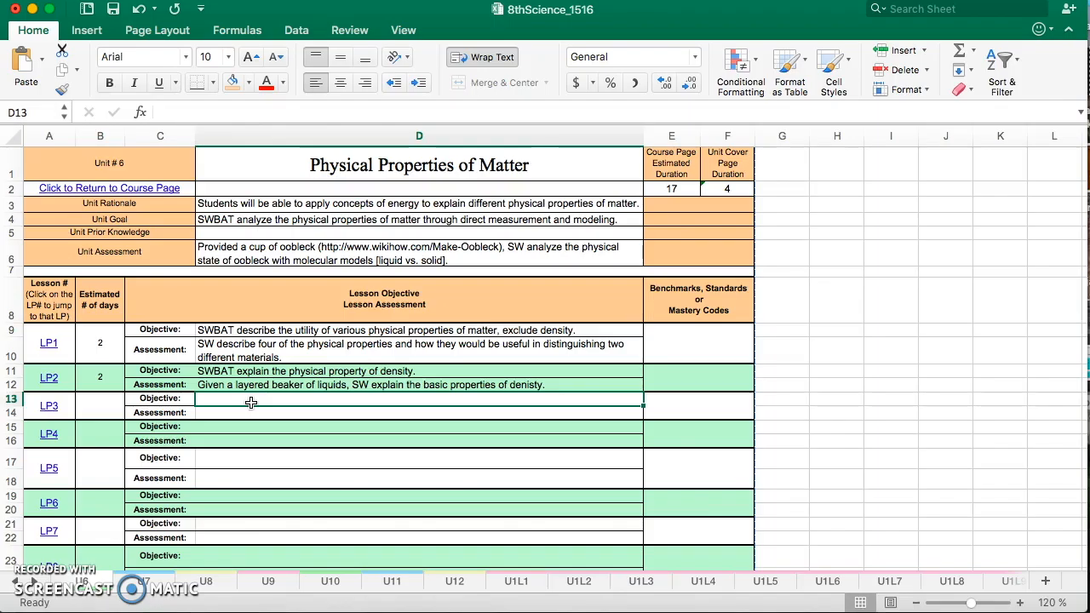
text(SWBAT )
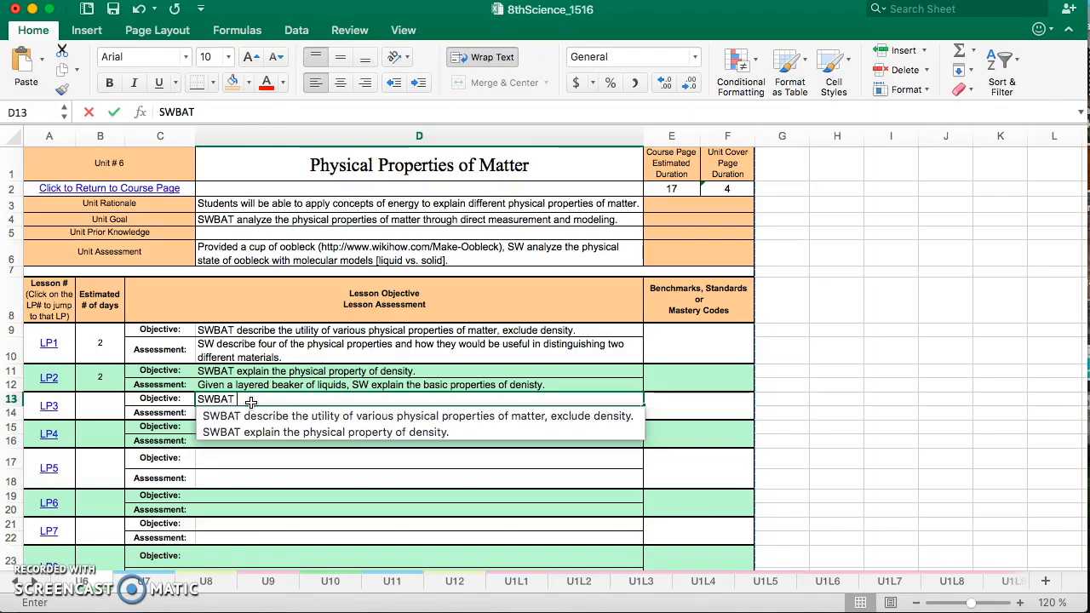
text(describe )
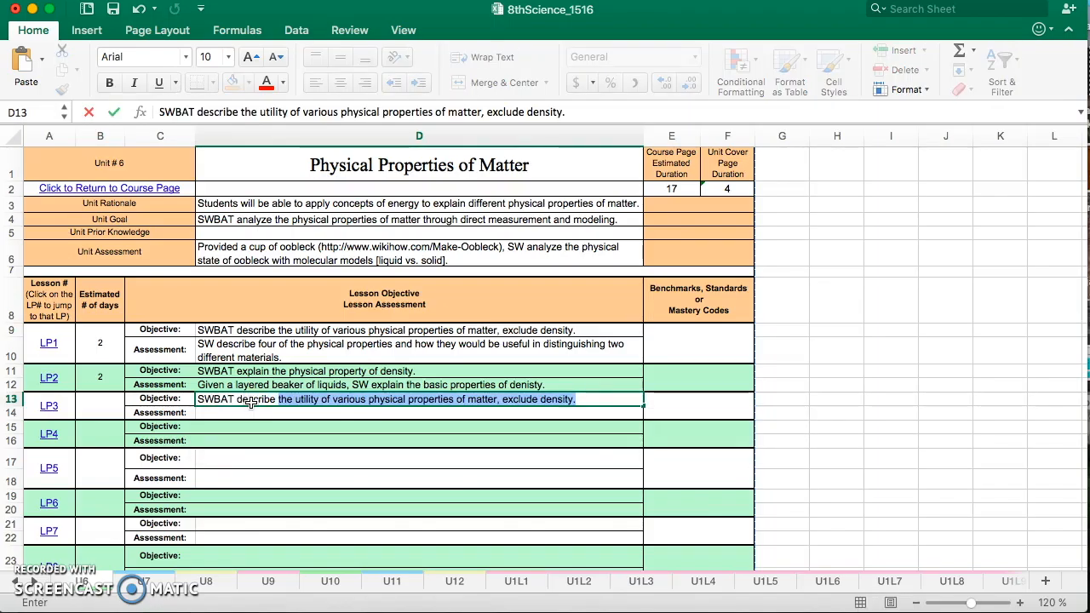
text(physci)
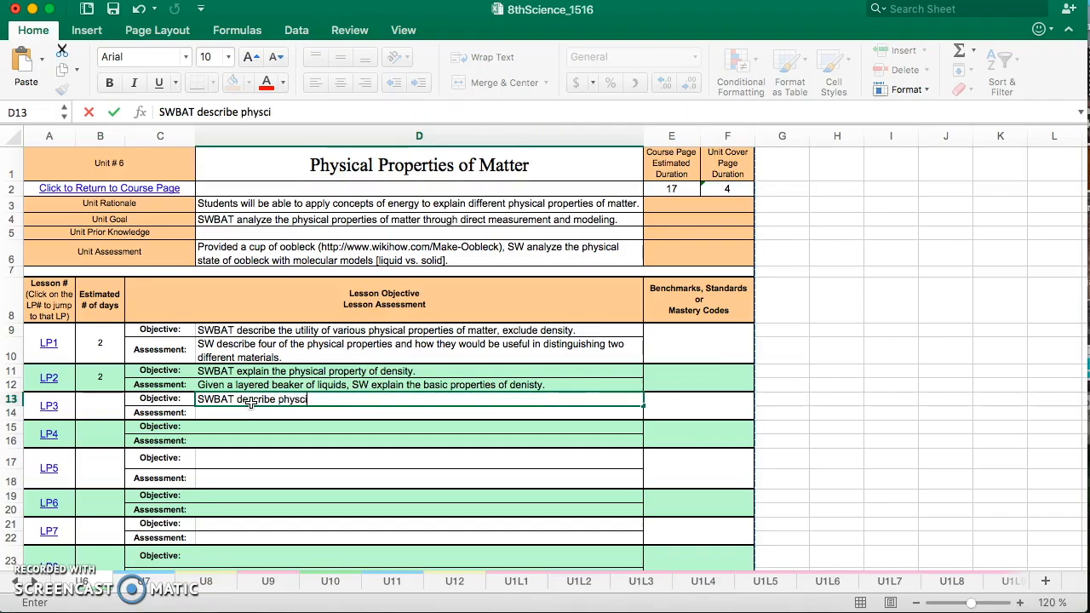
key(BackSpace)
key(BackSpace)
text(ical changes of matter.)
key(Return)
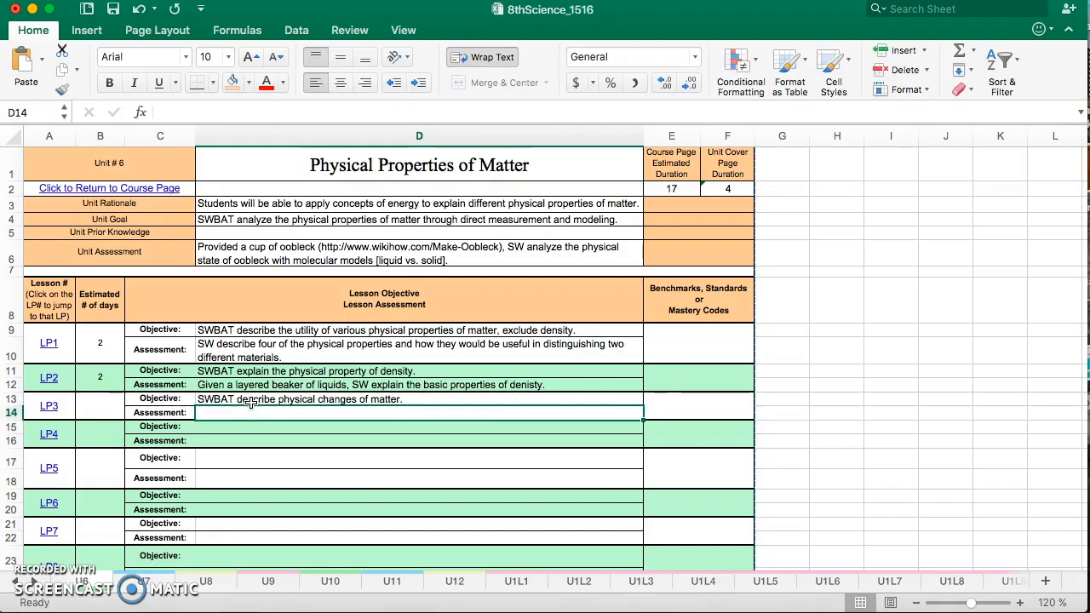
Step: Enter the LP3 assessment as "SW explain four ways to physically change a jar of honey."
text(SW e)
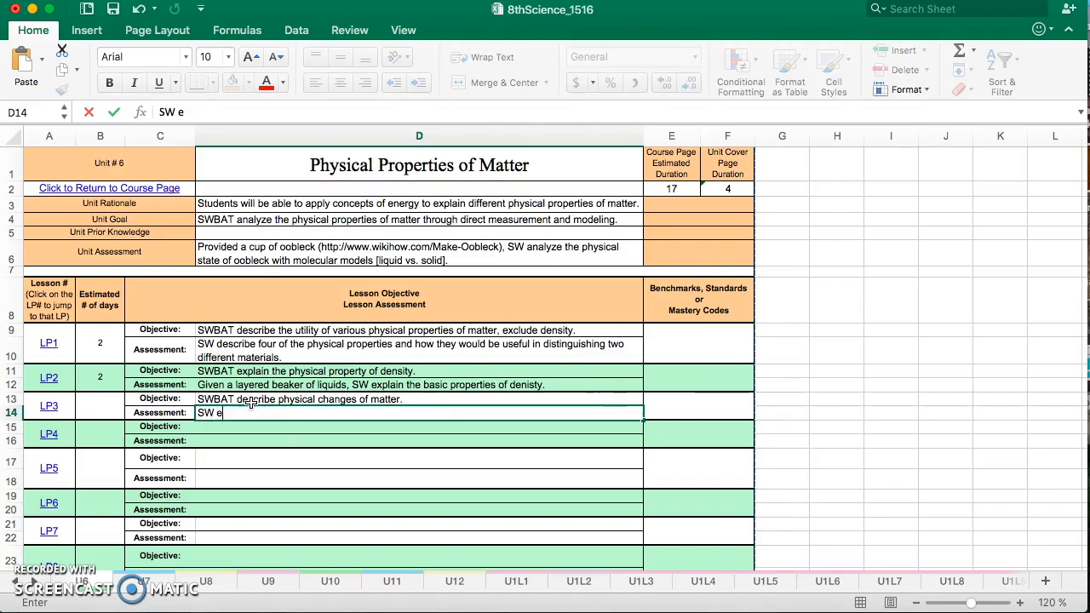
text(xplain)
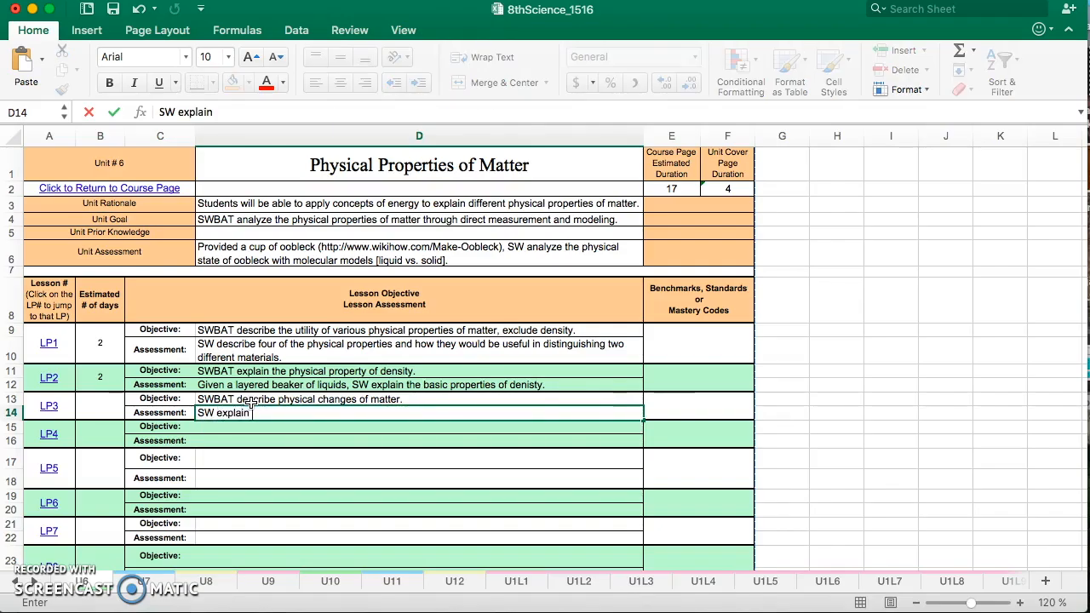
text( four)
text( wyas )
text(the)
key(BackSpace)
key(BackSpace)
key(BackSpace)
key(BackSpace)
text(ays to)
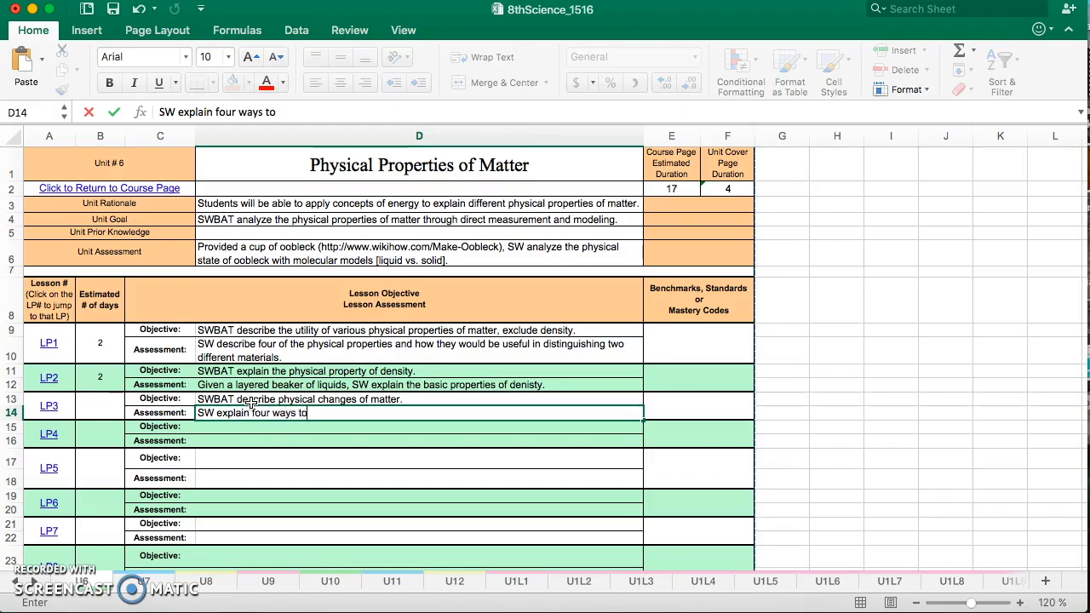
text( phsycial )
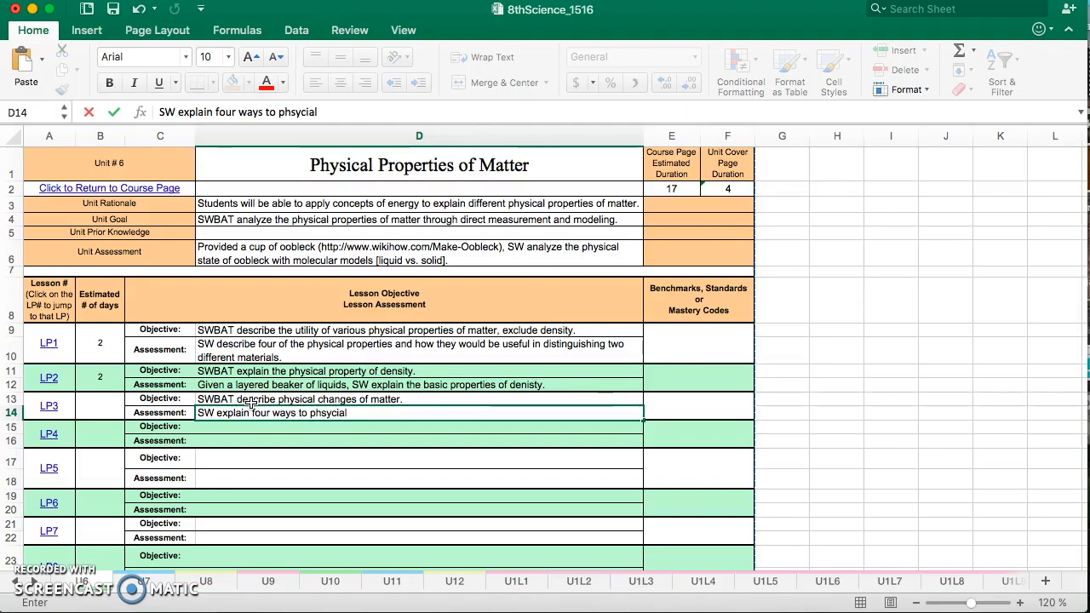
text(ll)
key(BackSpace)
key(BackSpace)
key(BackSpace)
key(BackSpace)
key(BackSpace)
key(BackSpace)
key(BackSpace)
key(BackSpace)
key(BackSpace)
text(ysically change a jar of honey.)
key(Left)
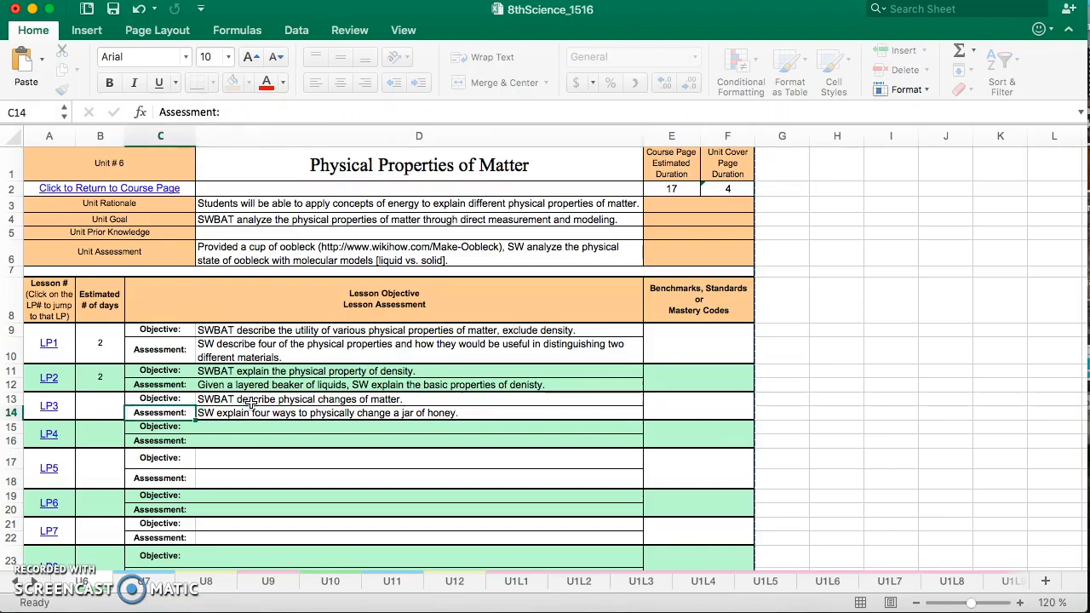
Step: Set the estimated number of days to 2 for lesson LP3 and 4 for lesson LP4
key(Left)
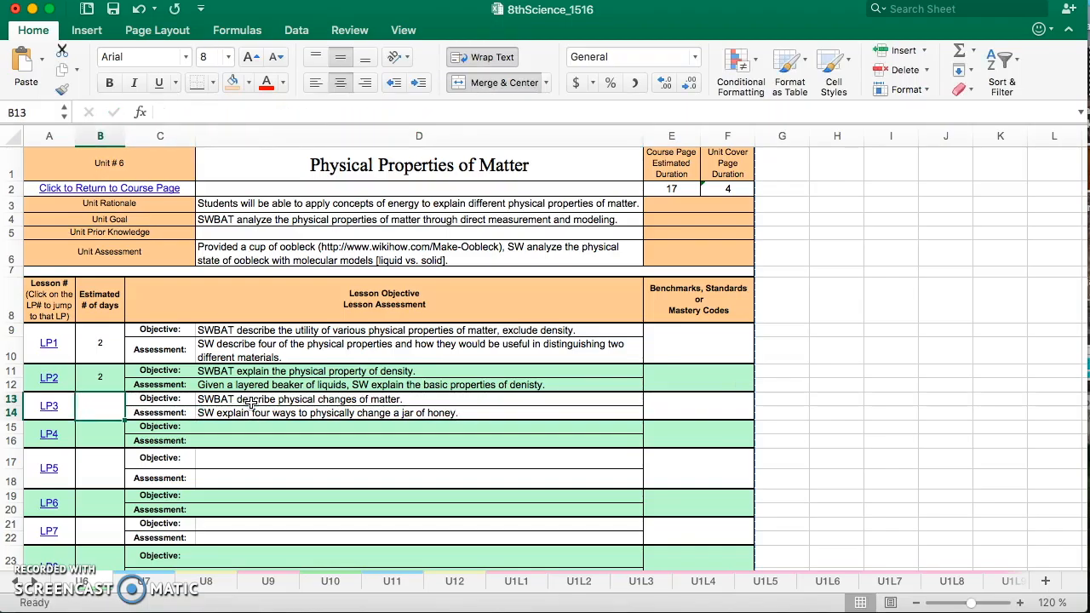
text(2)
key(Return)
key(Return)
key(Up)
text(4)
key(Right)
Step: Enter the LP4 objective "SWBAT use models depciting solid, liquid, and gas phases of the same substance to explain how particle motion and density changes as phase changes."
key(Right)
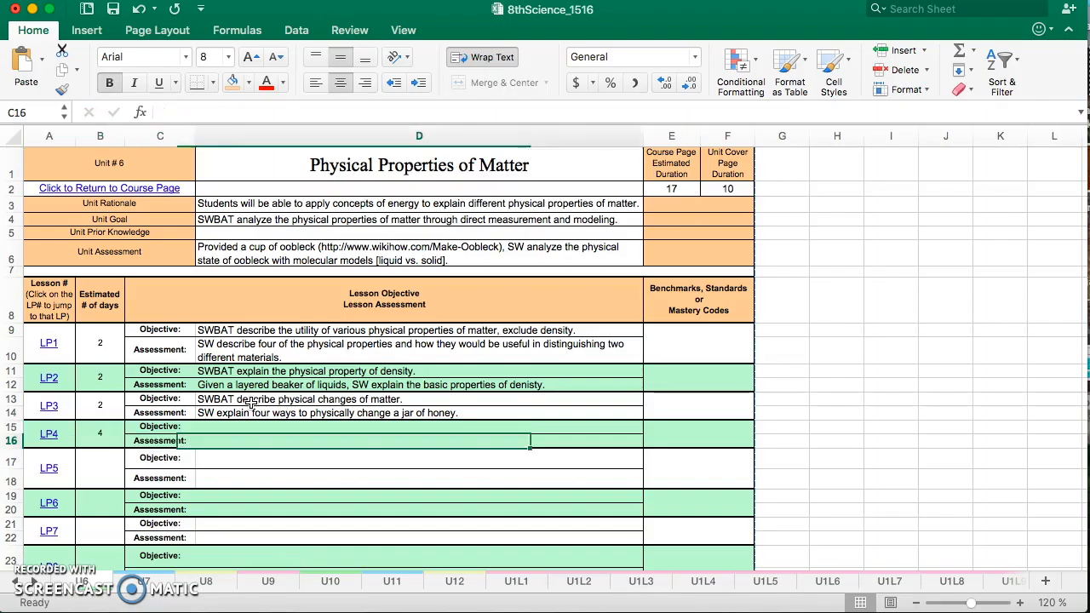
key(Up)
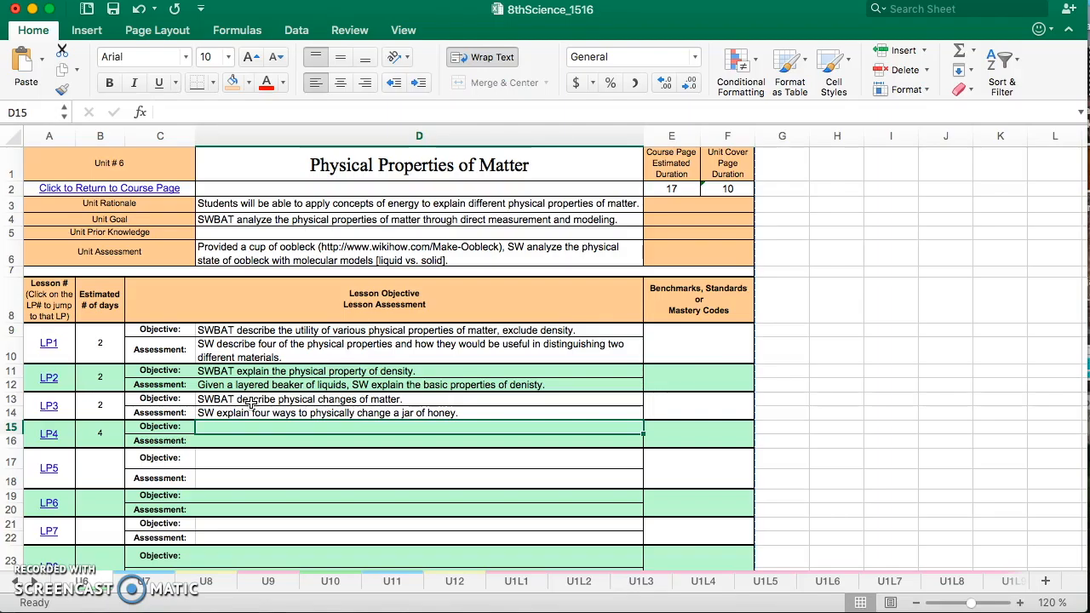
text(SWBAT )
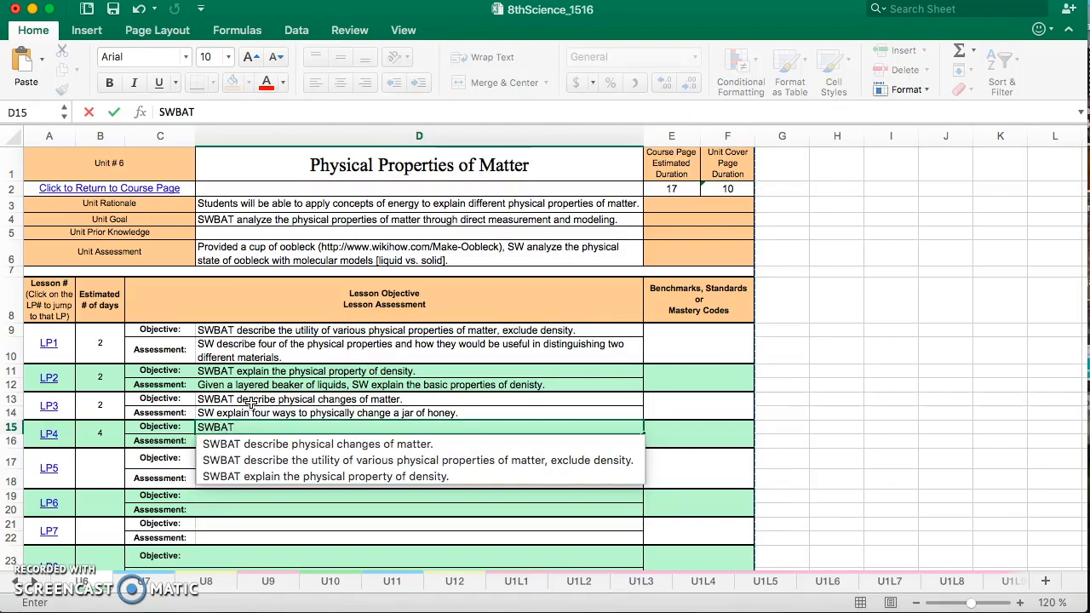
text(use models)
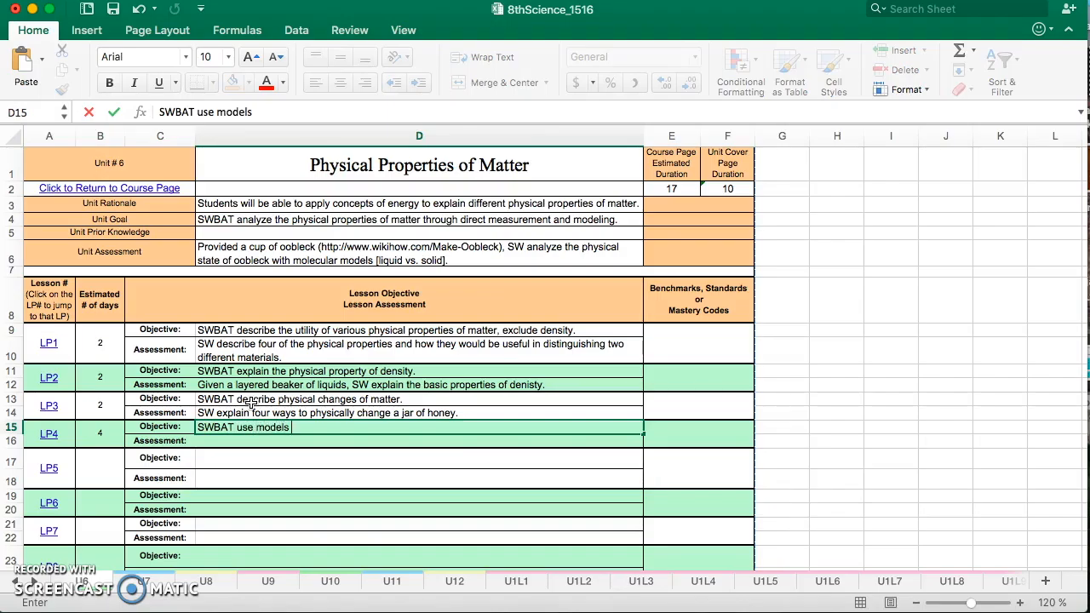
text( depcit)
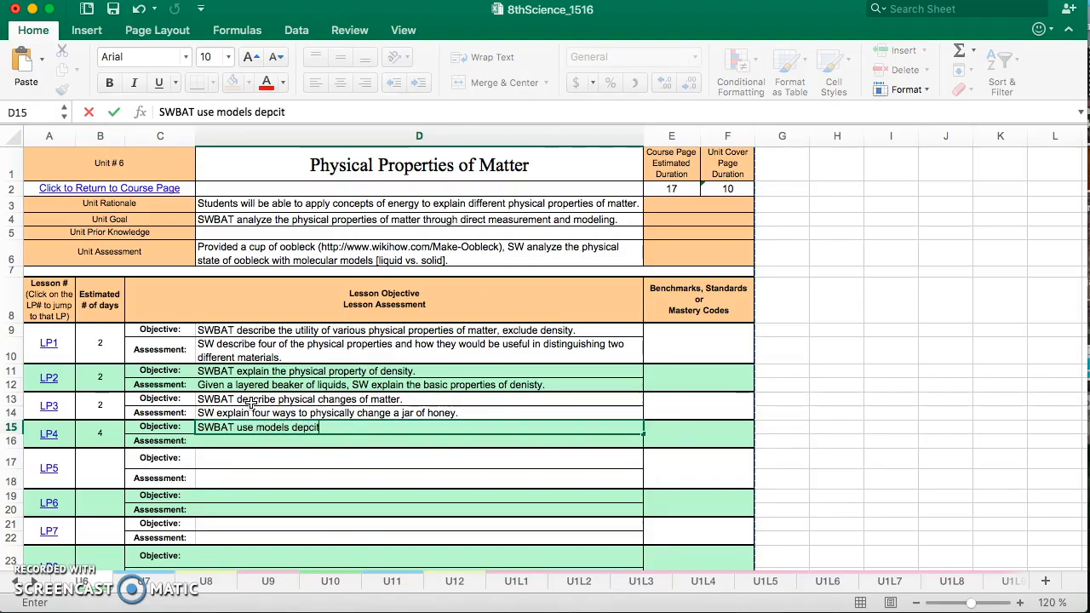
text(ing s)
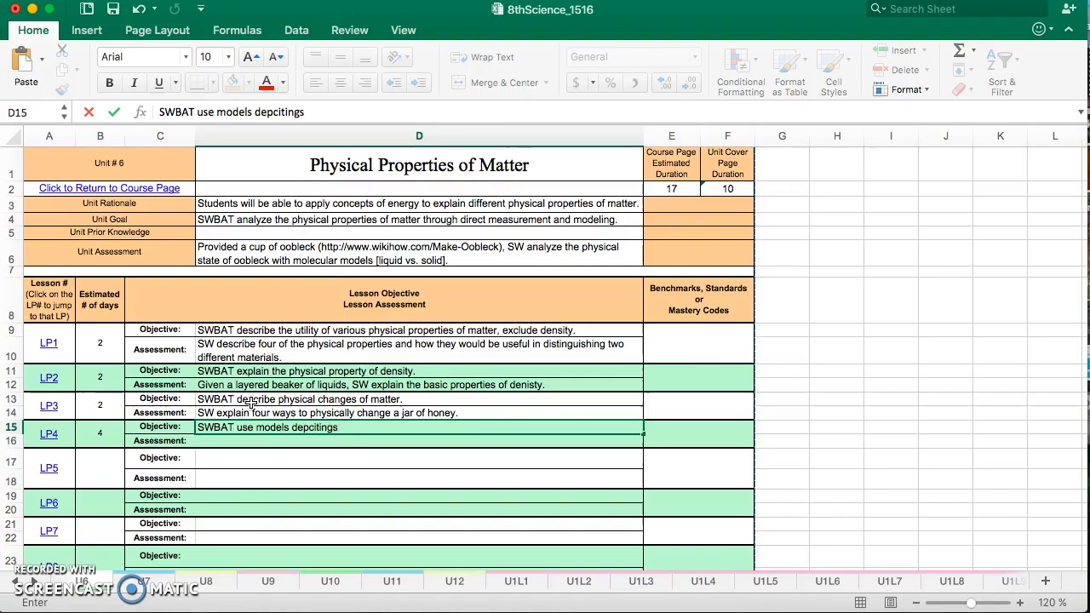
text(olid, liquid, and gas phases of the)
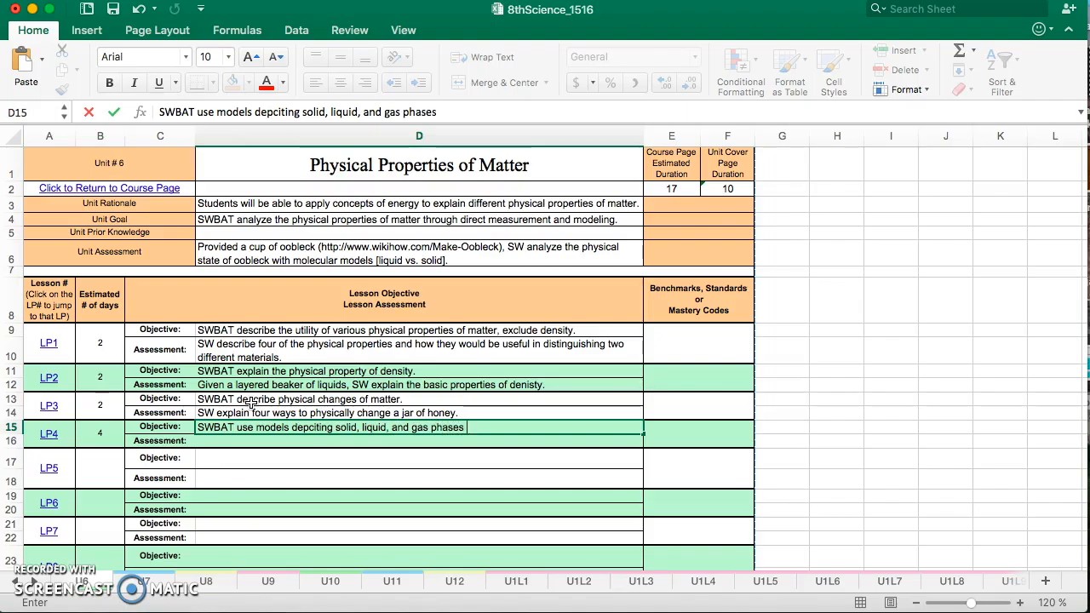
text( same s)
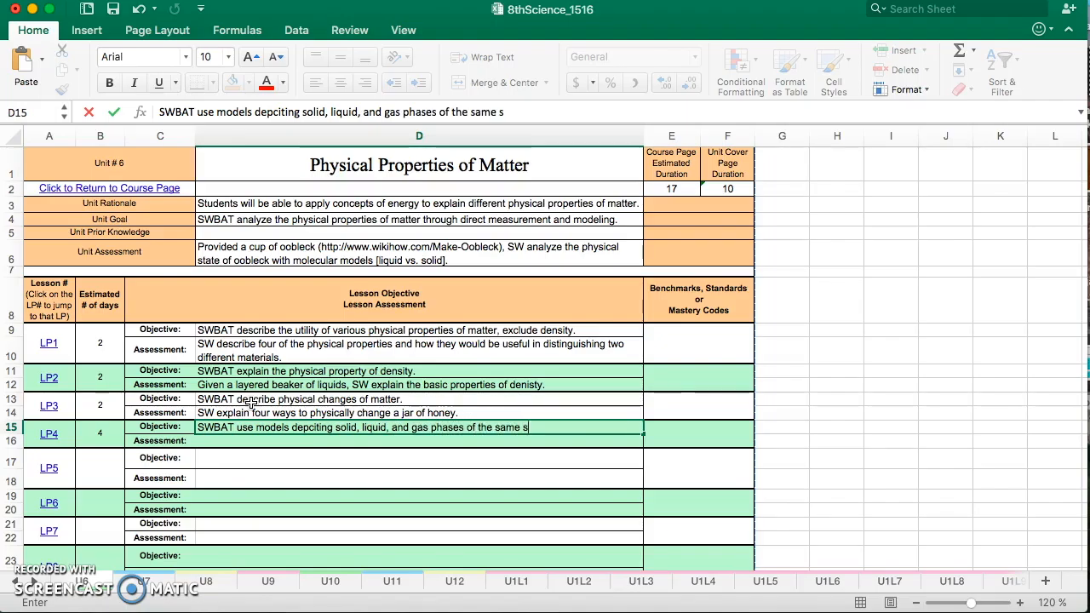
text(ubstance to explain how particle motion and density changes as phase changes.)
key(Return)
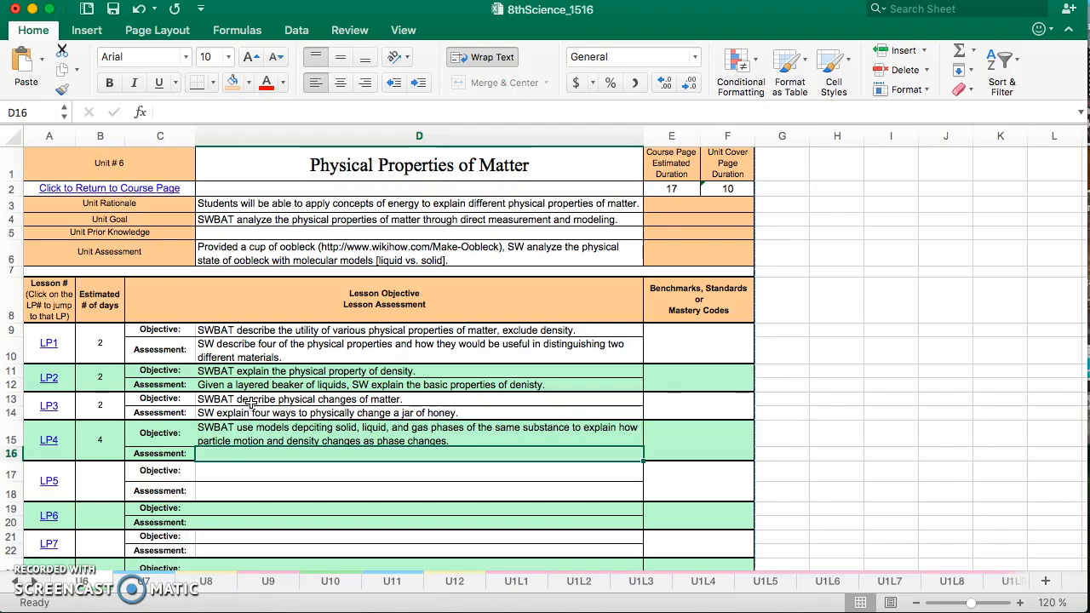
Step: Enter the LP4 assessment as "SW use a model to explain how particle motion and dneisty changes as water boils."
text(SW use a model to explain how particle motion and dneisty changes as)
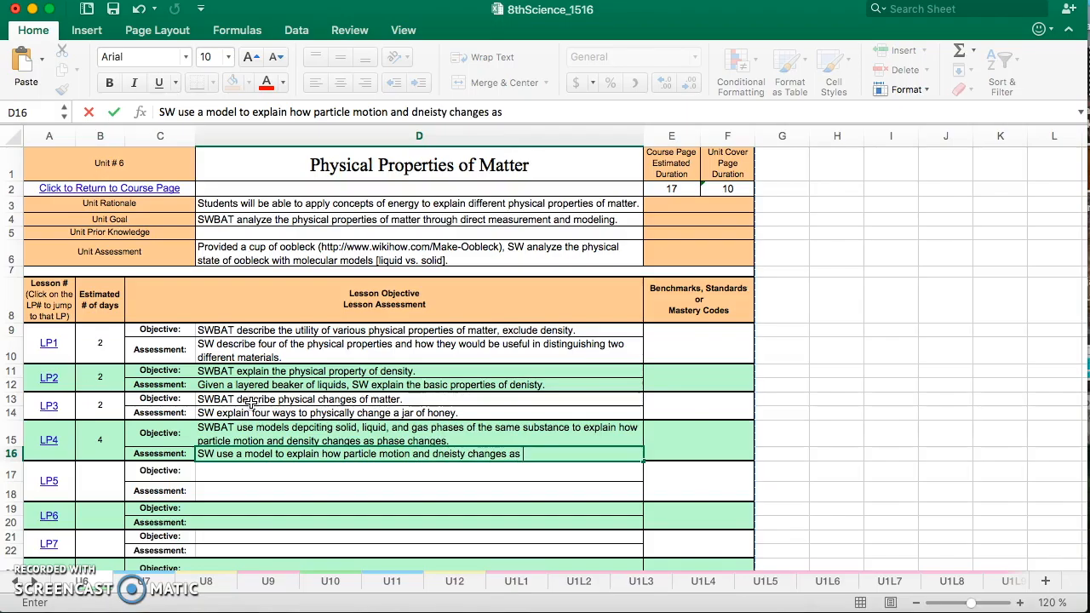
text( water boils.)
key(Return)
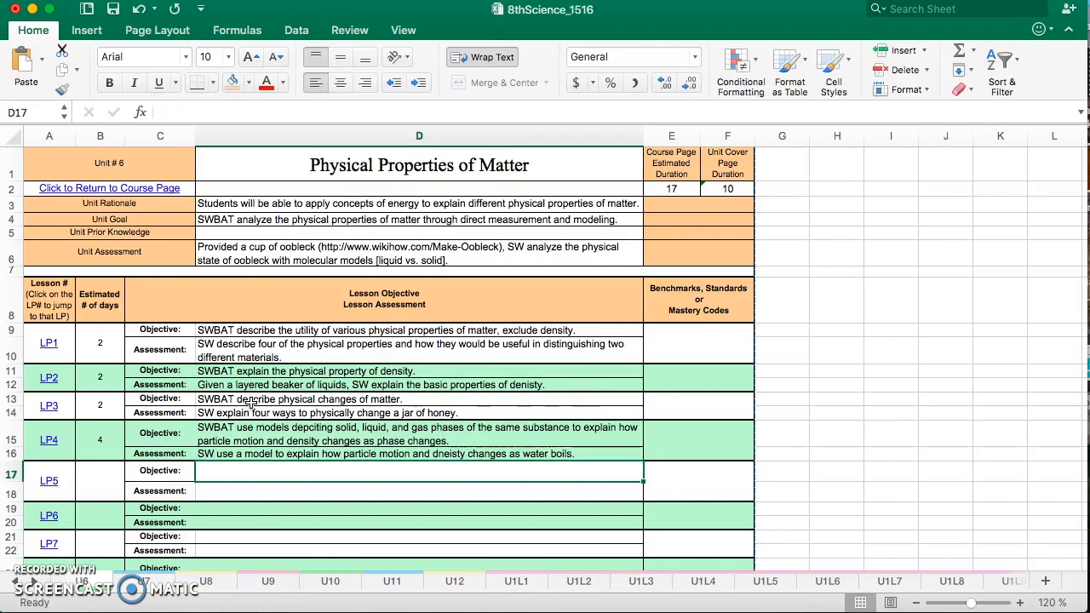
Step: Enter "Traditional Test" as the LP5 objective and set the lesson's estimated number of days to 2
text(Traditional)
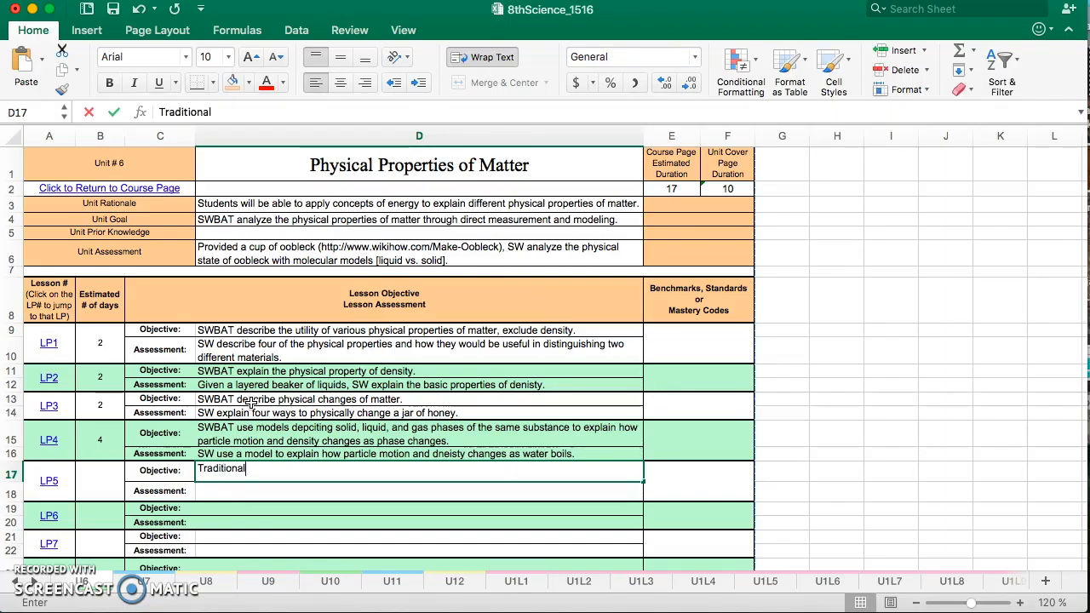
text( Test)
key(Return)
key(Left)
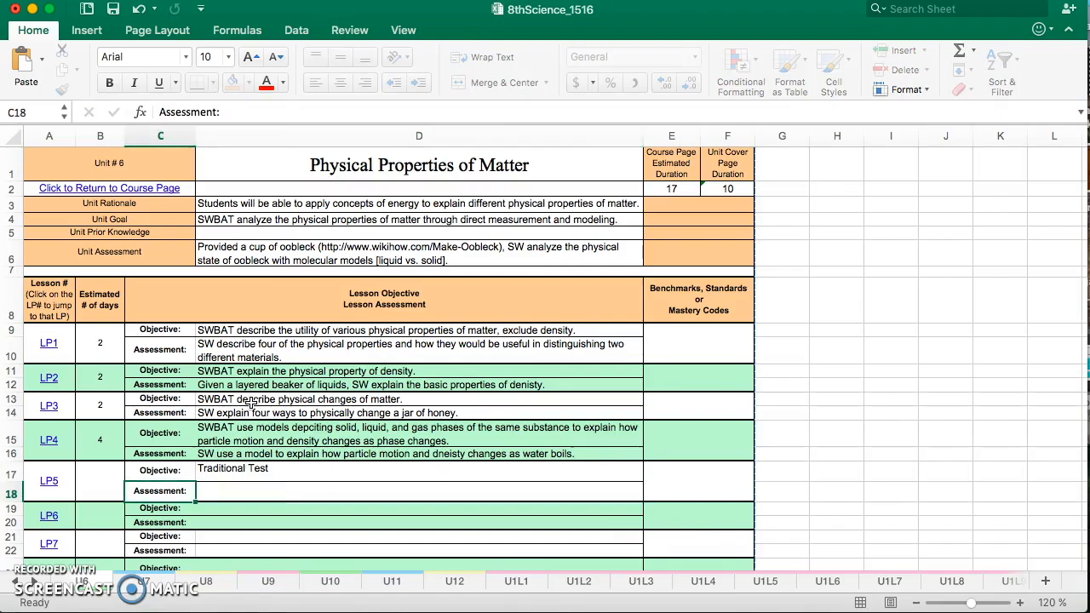
key(Left)
text(2)
key(Right)
Step: Enter the LP5 assessment as "SW analyze the physical properties of matter."
key(Right)
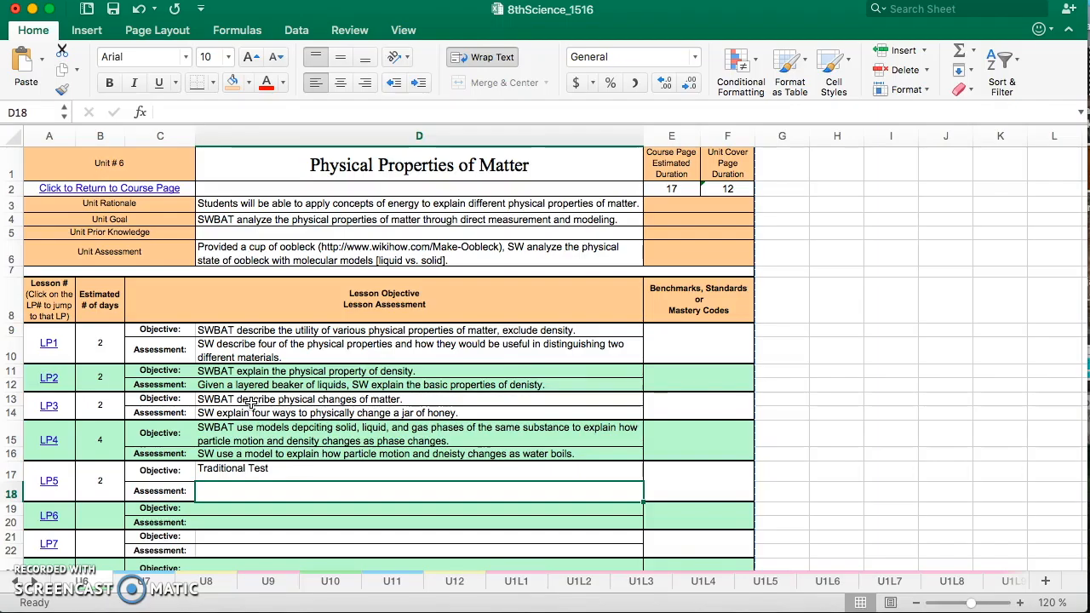
text(Sw)
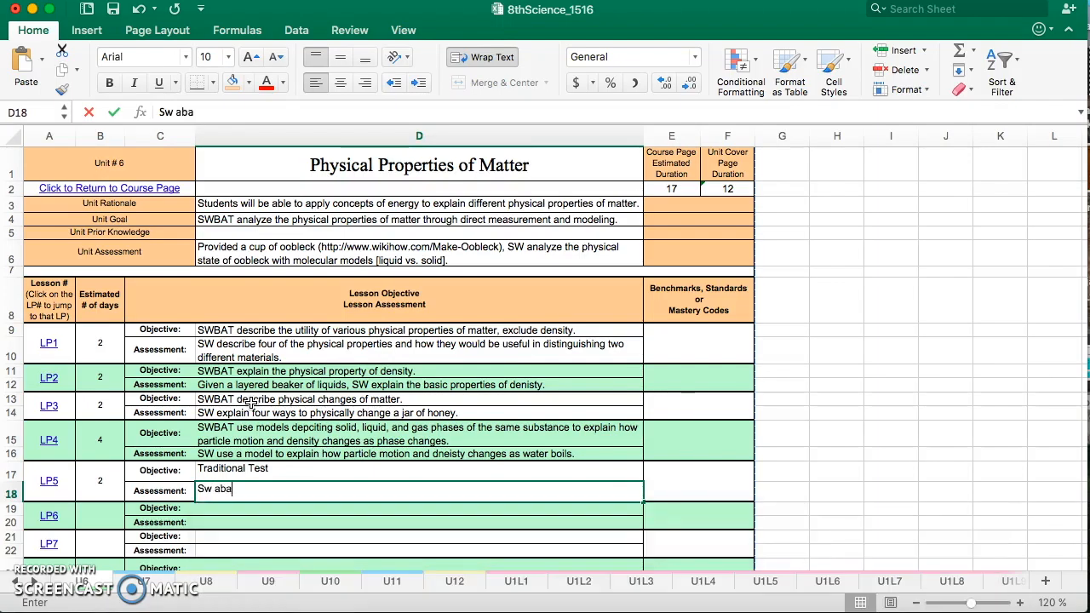
key(BackSpace)
text(W )
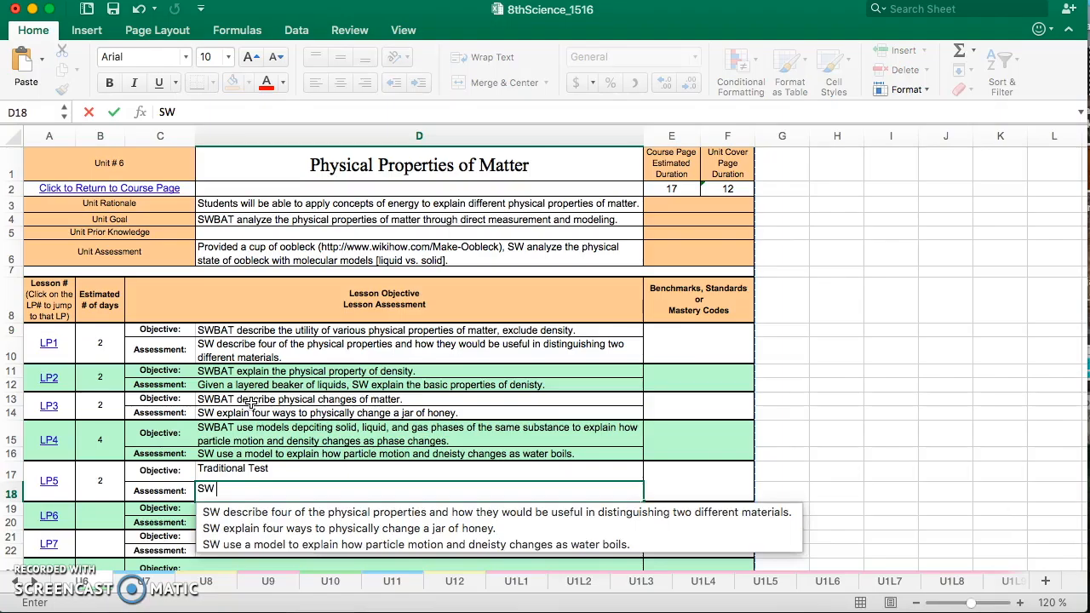
text(analyze)
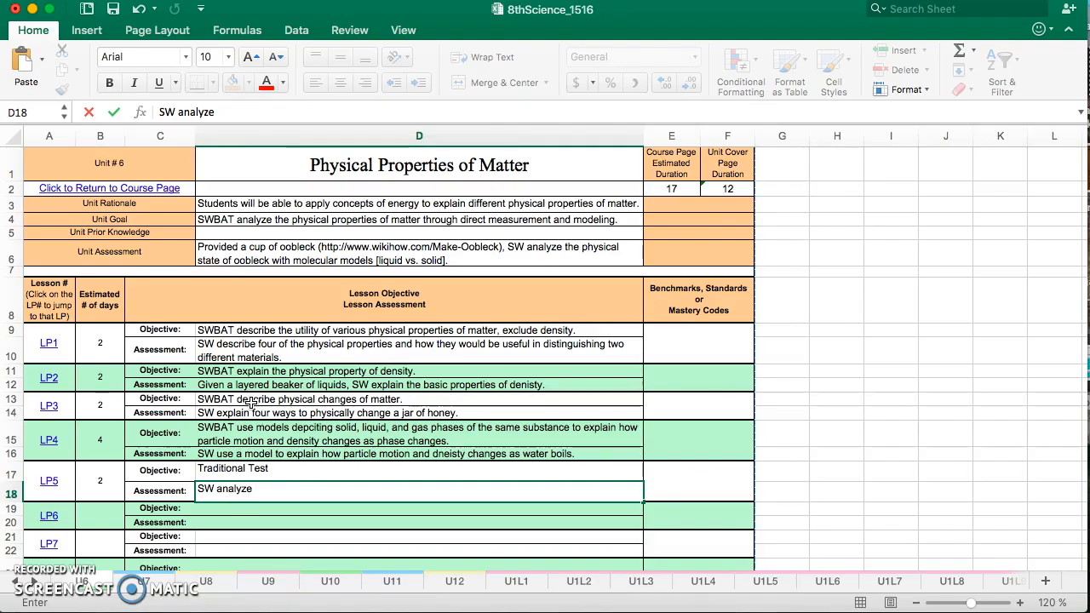
text( the phys)
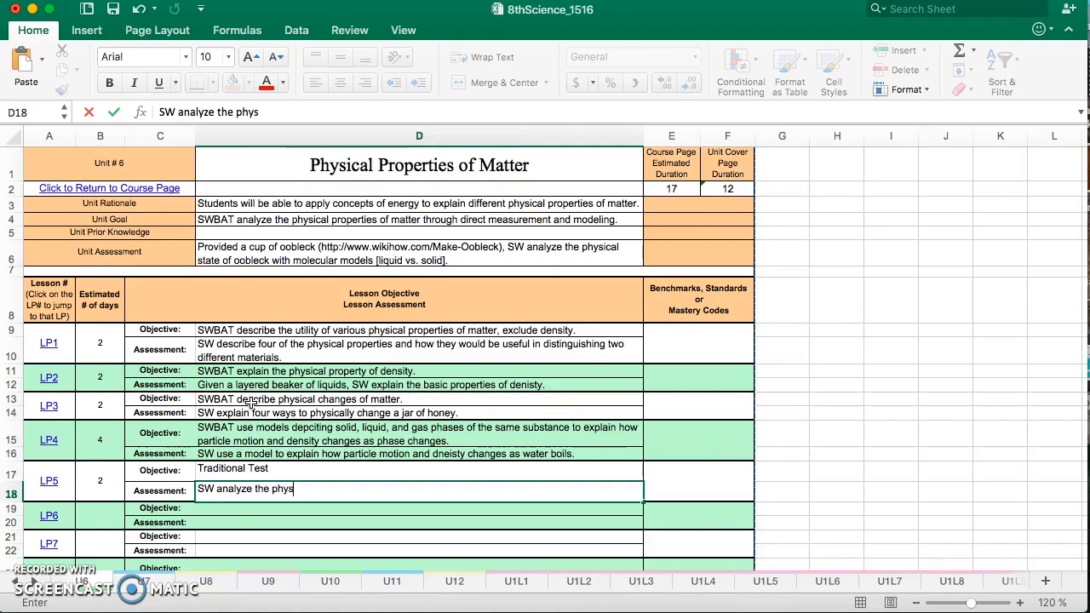
text(ical proper)
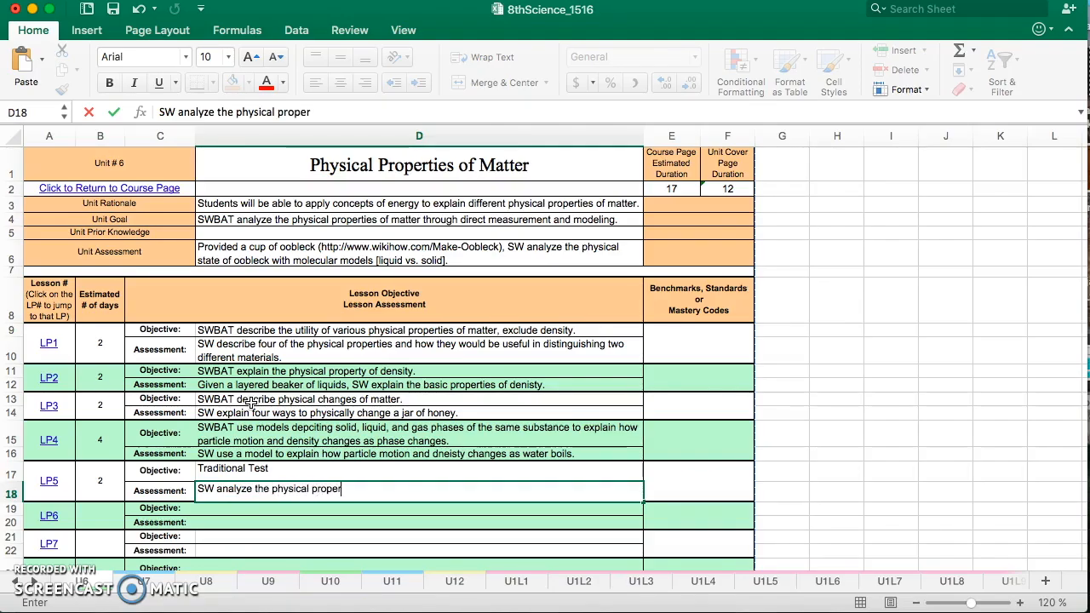
text(ties of matter.)
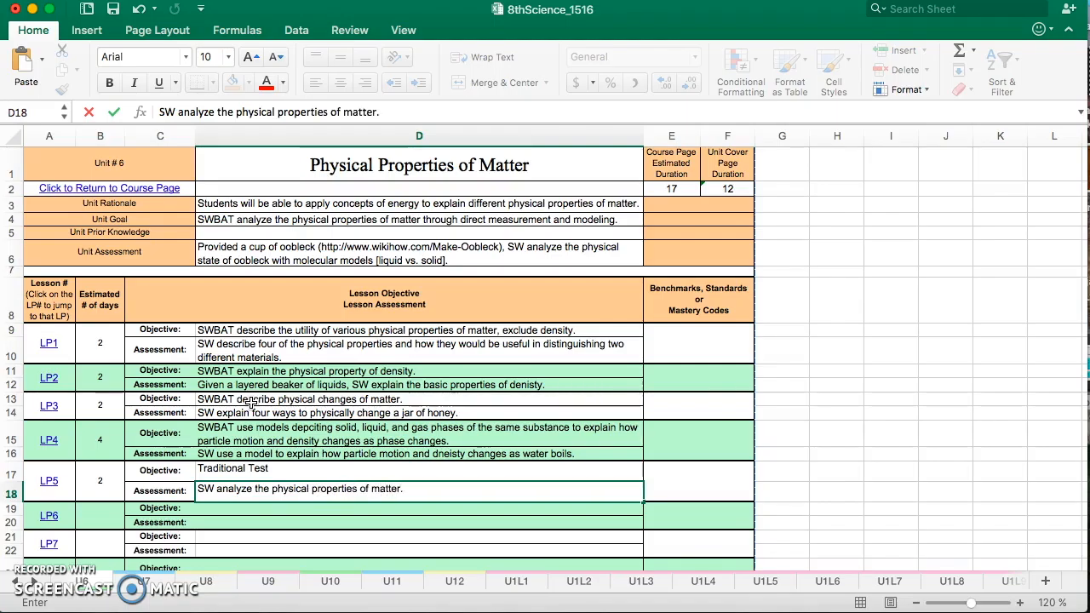
key(Return)
Step: Set the estimated number of days to 2 for LP6, 2 for LP7 and 1 for LP8
scroll(300, 426, down, 5)
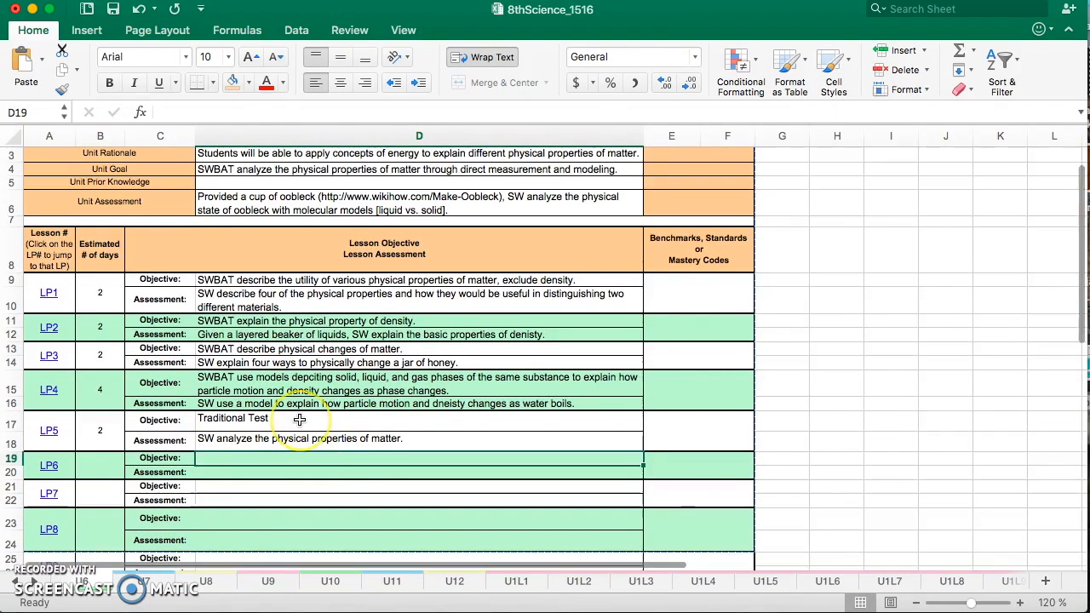
scroll(300, 419, up, 2)
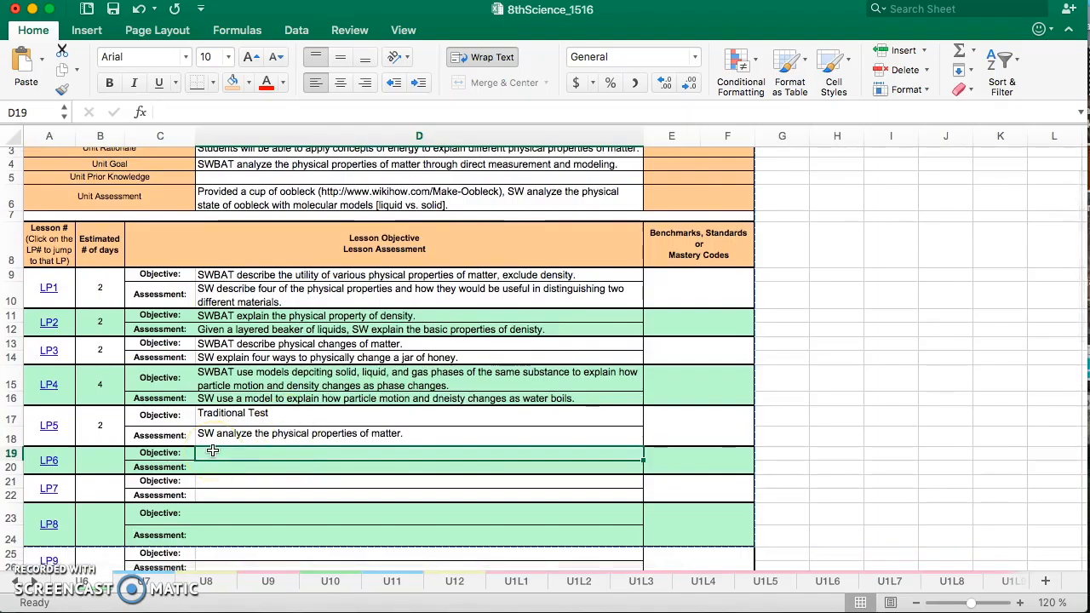
click(97, 455)
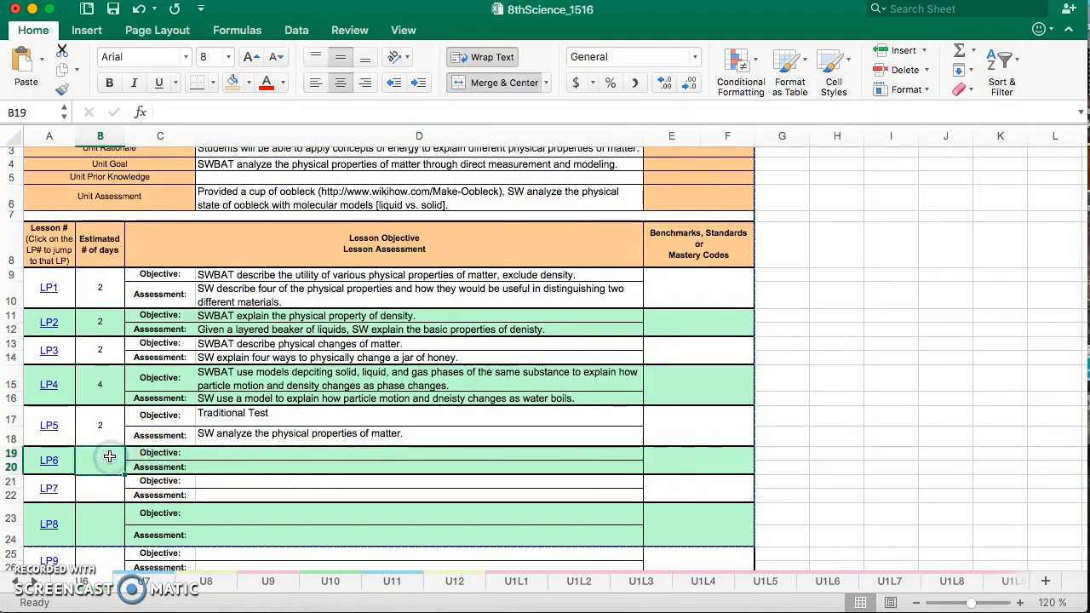
text(2)
key(Return)
text(2)
key(Return)
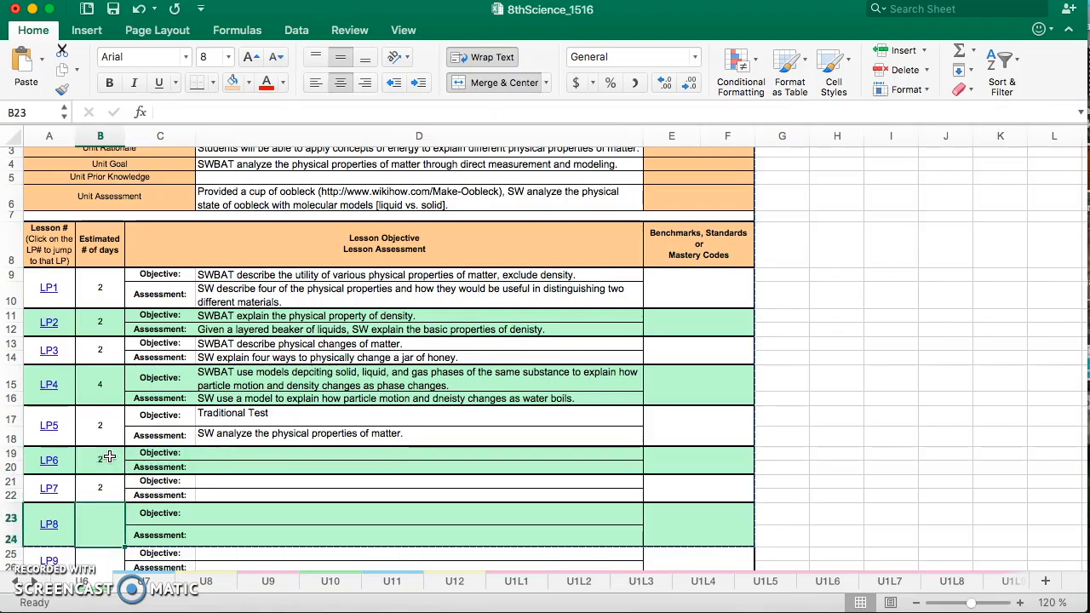
text(1)
click(222, 529)
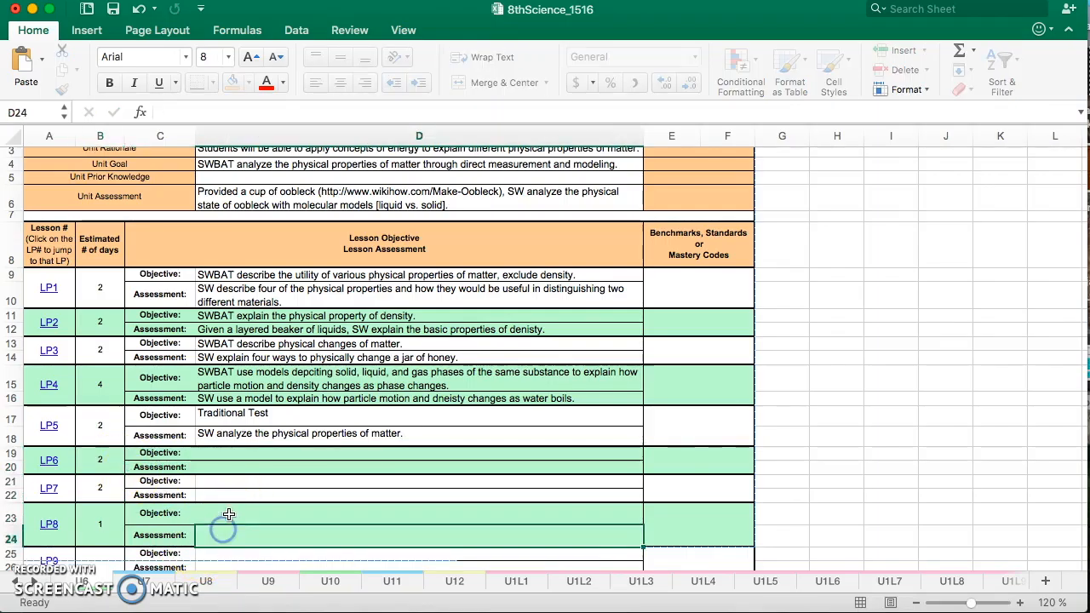
Step: Enter the LP8 objective as "Performance Assessment"
click(227, 512)
text(P)
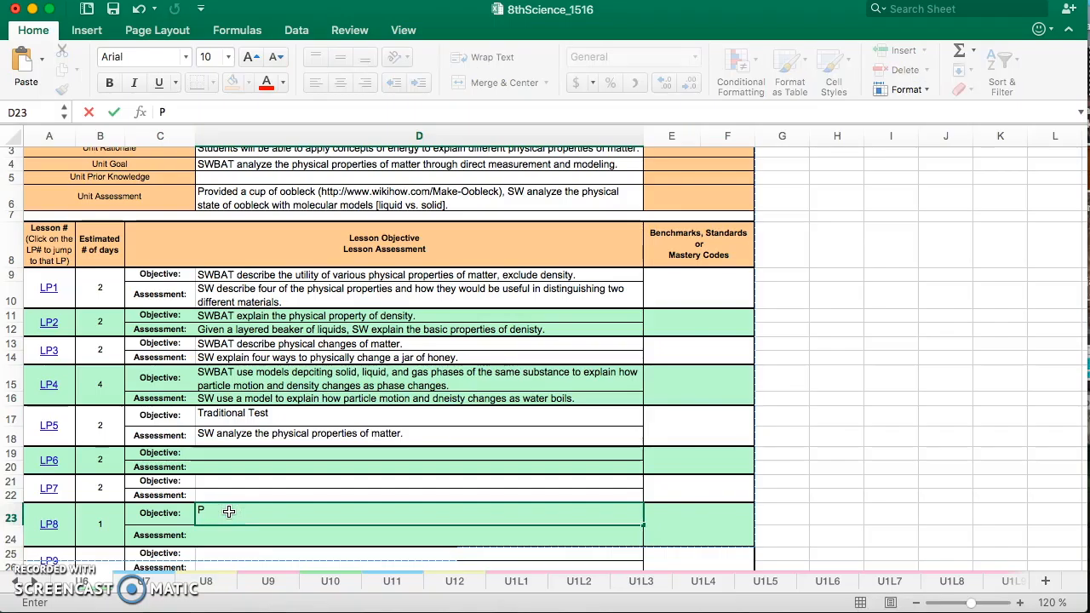
text(erformance Assems)
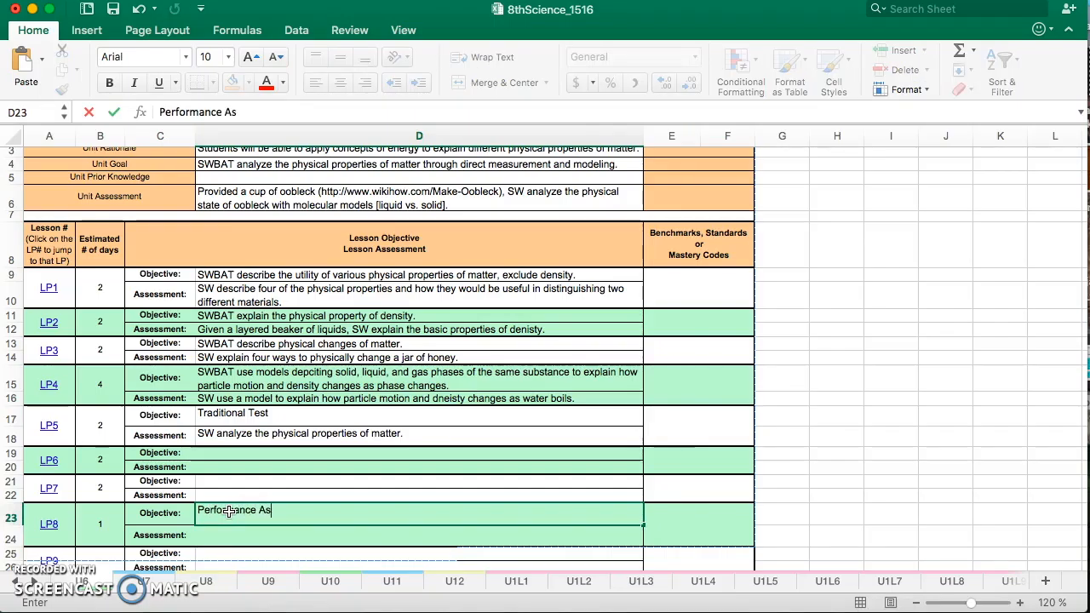
key(BackSpace)
key(BackSpace)
text(smen)
key(BackSpace)
key(BackSpace)
key(BackSpace)
text(sment)
key(Return)
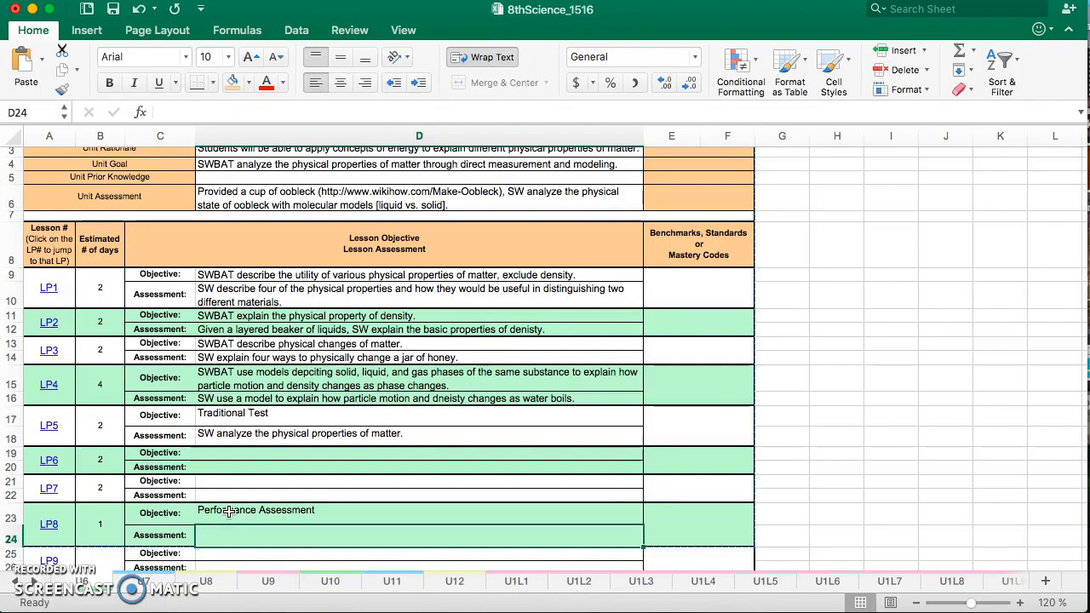
Step: Enter the LP8 assessment as "SW analyze the physical state of oobleck with molecular modeling."
text(SW analy)
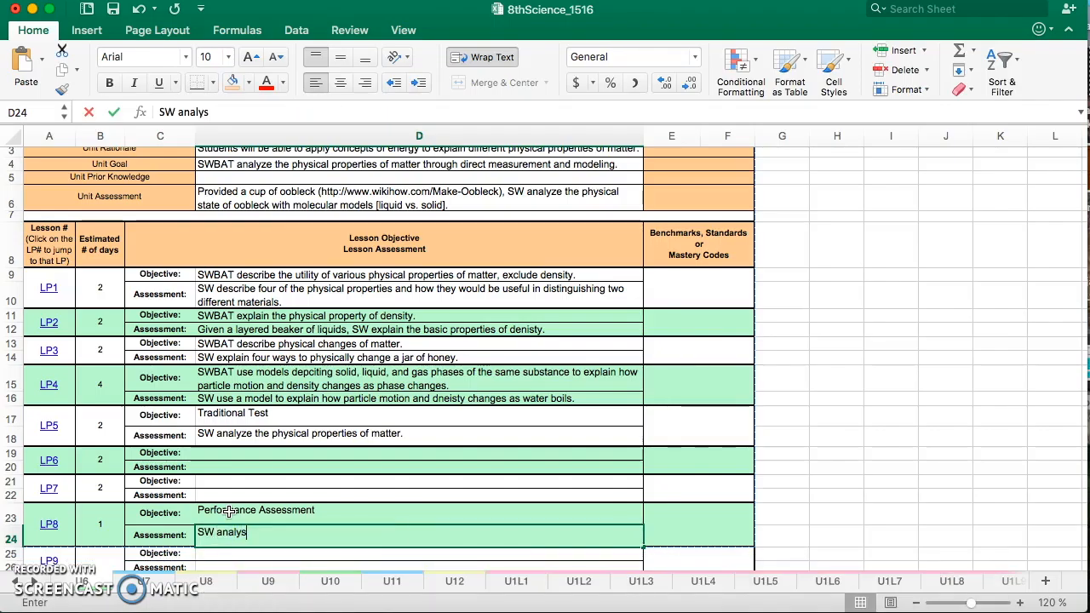
text(ze the physic)
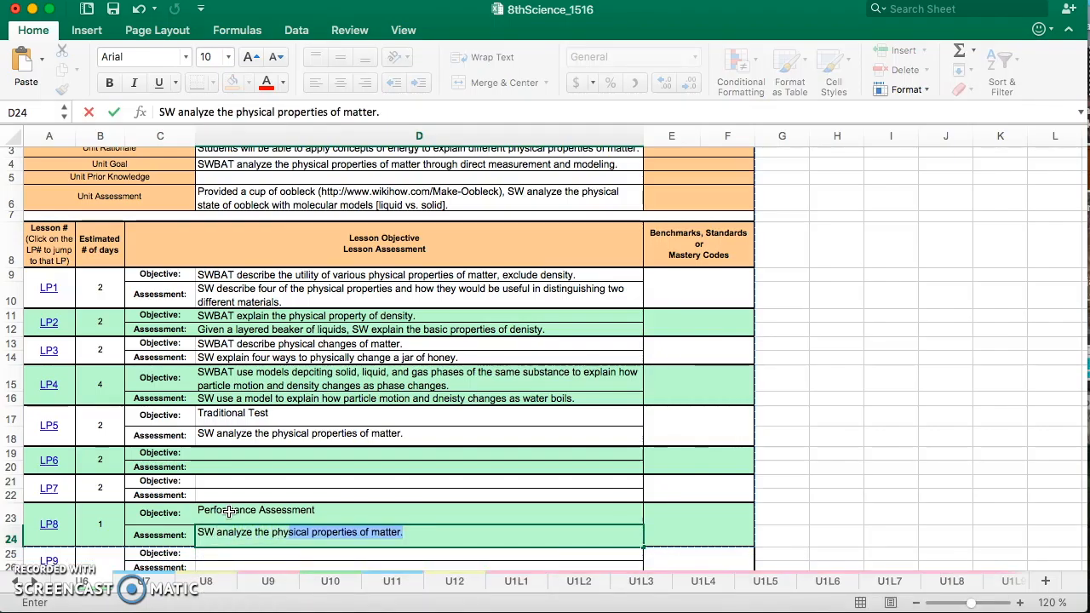
key(BackSpace)
key(BackSpace)
text(al state of oobleck w)
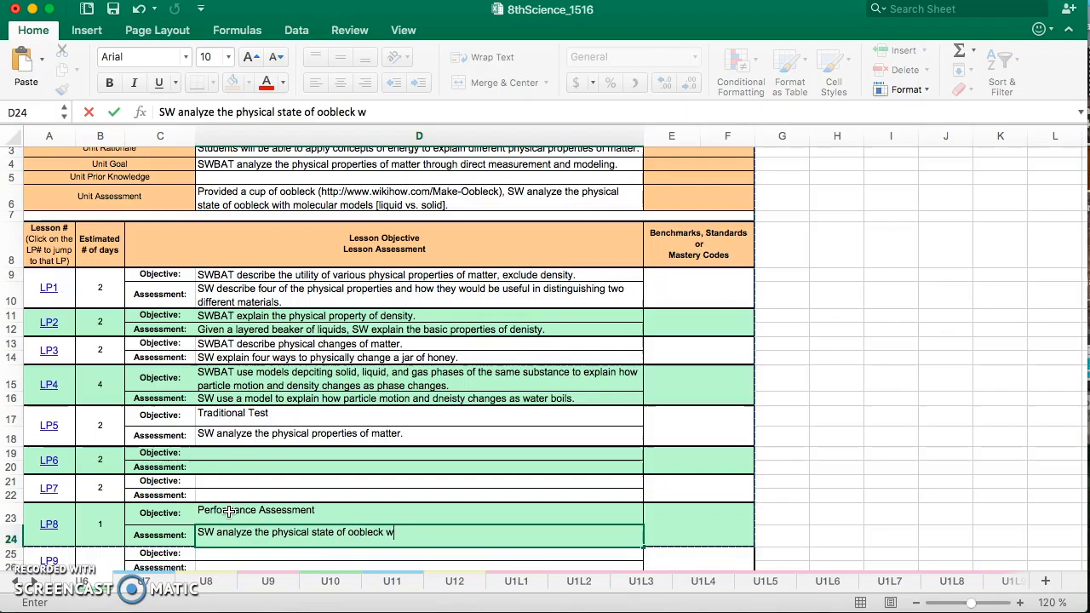
text(ith molecul)
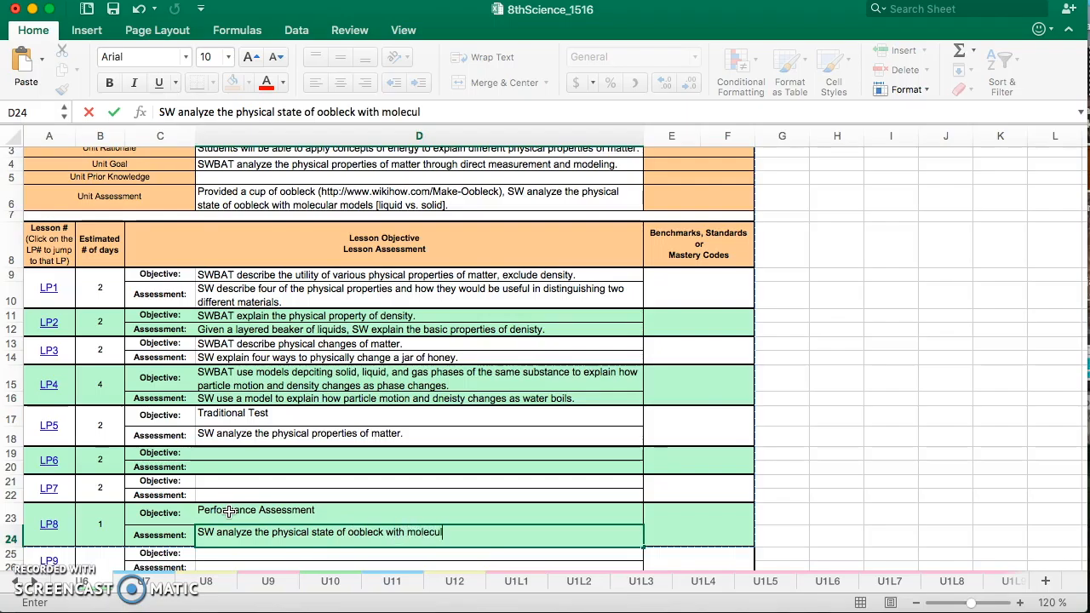
text(ar modeling.)
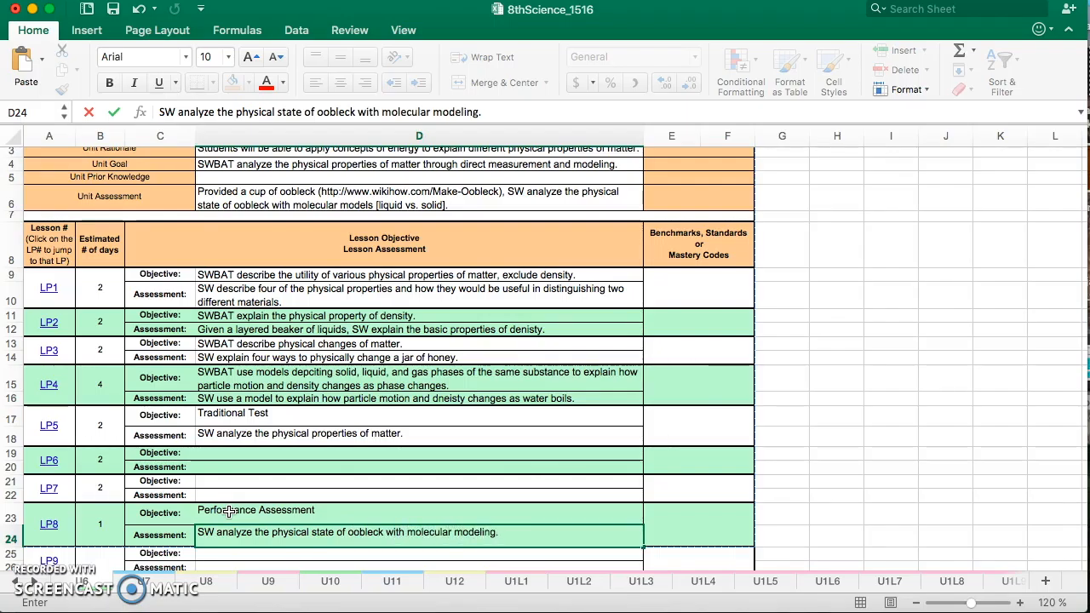
Step: Enter the LP6 objective as "SWBAT examine behavior of gas in represent to pressure, volume, and temperature."
click(230, 459)
text(SWBAT examine )
text(bahv)
key(BackSpace)
key(BackSpace)
key(BackSpace)
text(ehavior)
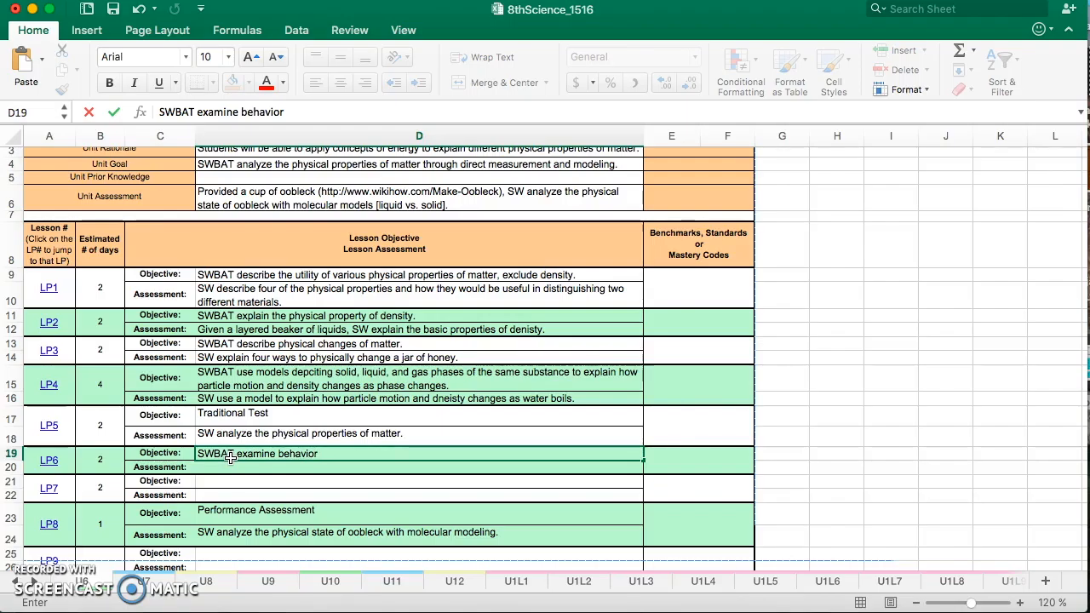
text(of gas in rep)
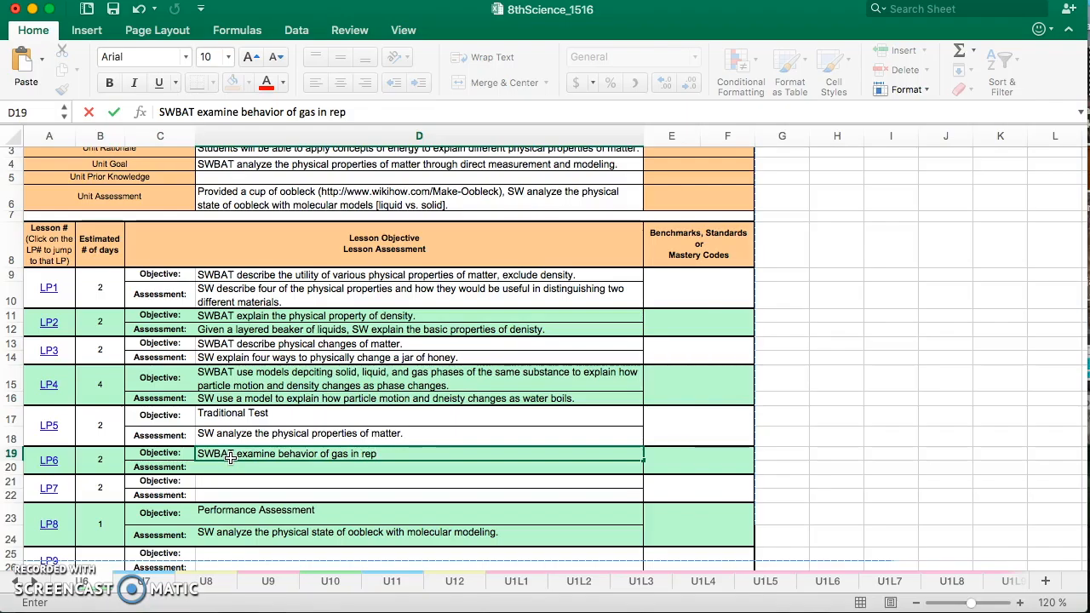
text(resent to pressure, volume, and temperature.)
key(Return)
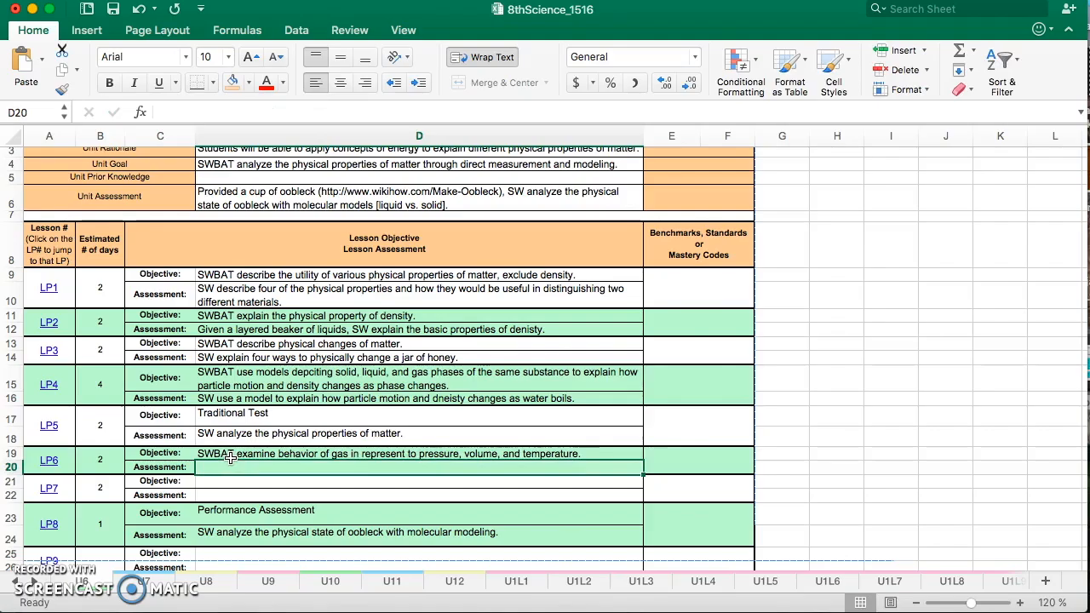
Step: Enter the LP6 assessment as "SW distinguish behavior of gas give three different scenarios."
text(S)
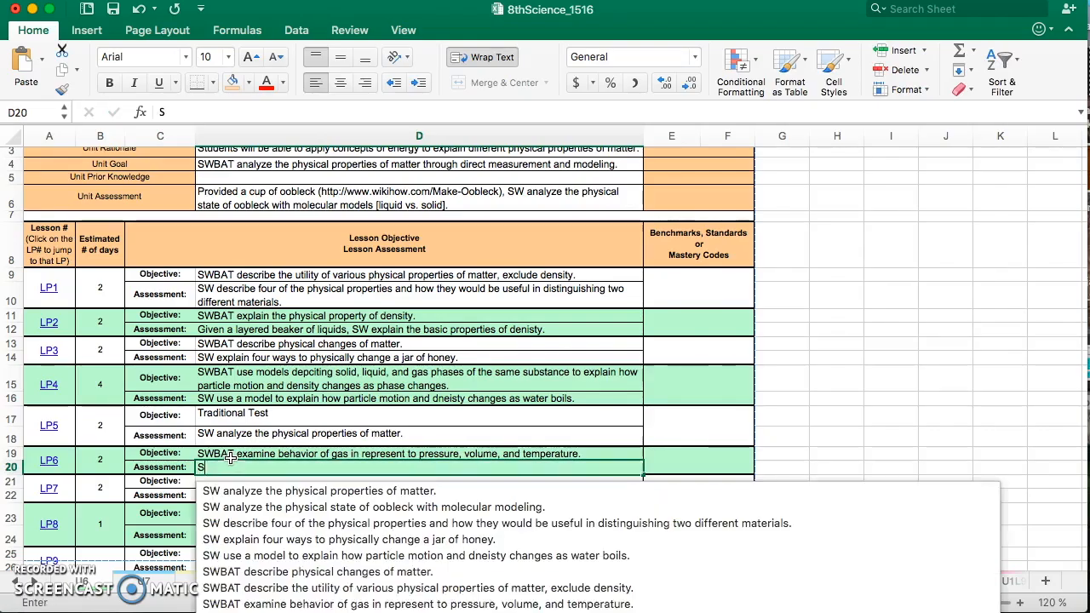
text(W disting)
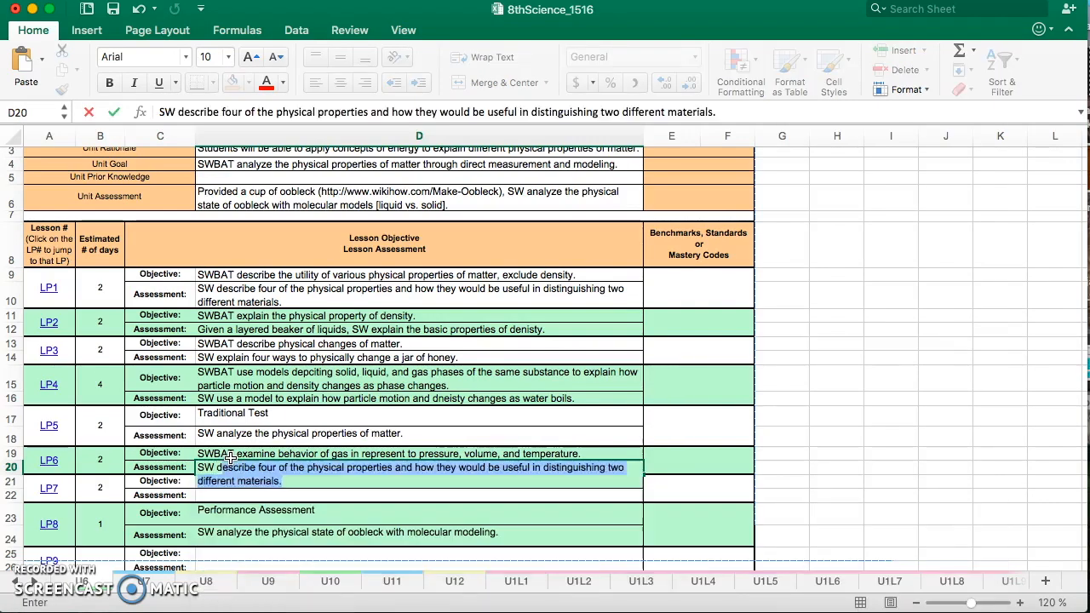
text(ui)
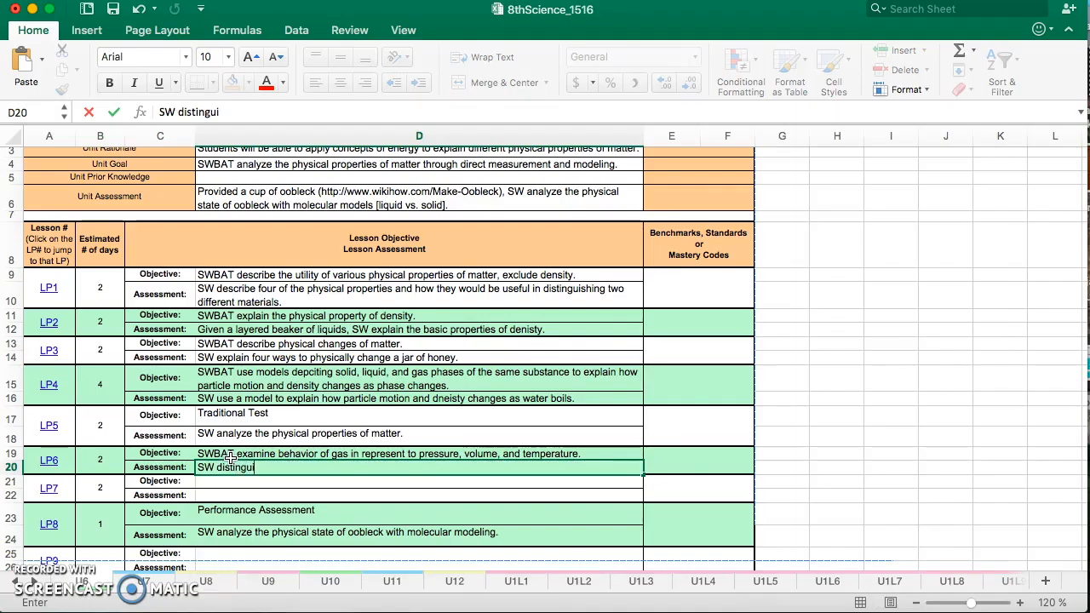
text(sh behavior)
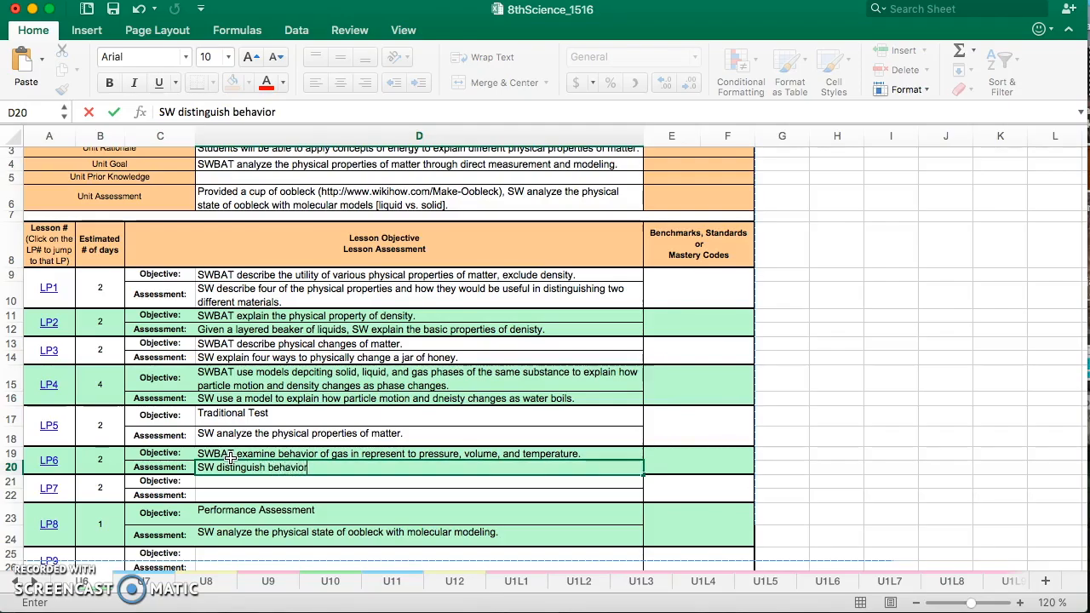
text( of ga)
text(s)
text( ga)
key(BackSpace)
key(BackSpace)
text(give three)
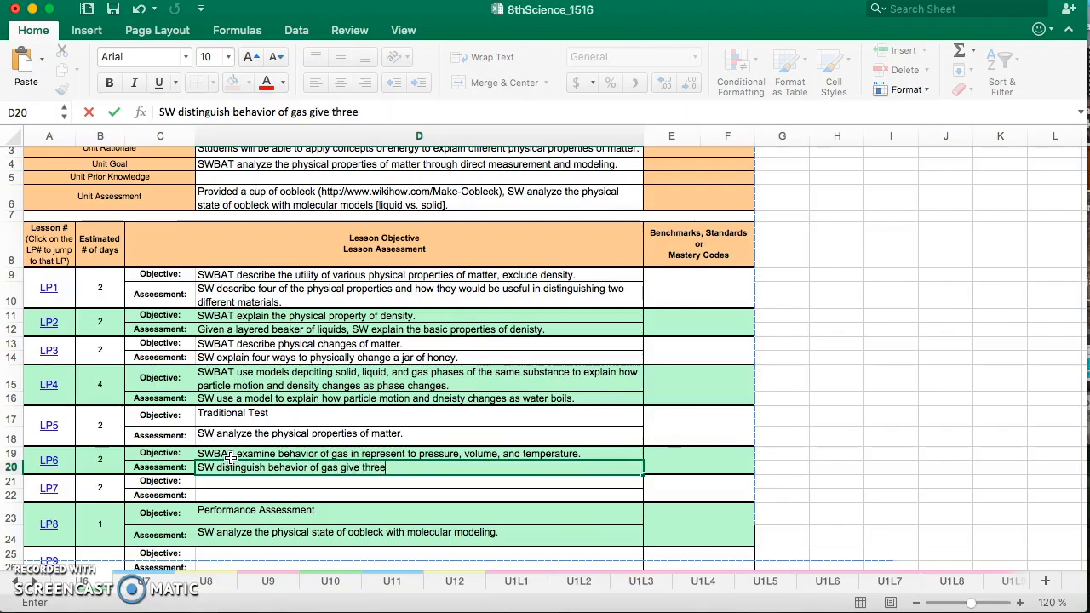
text( differen)
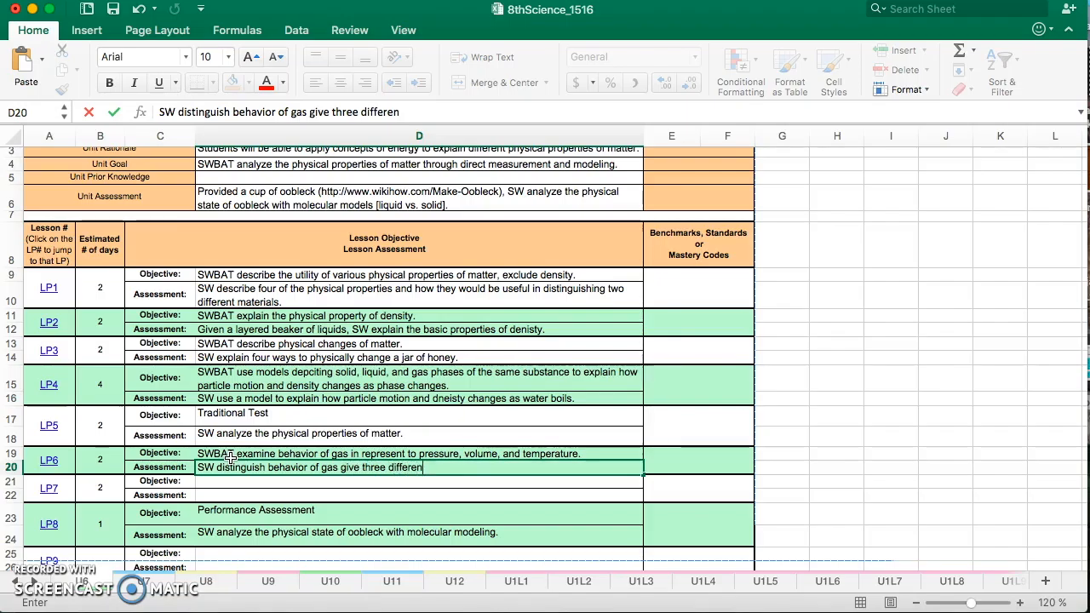
text(t scenarios.)
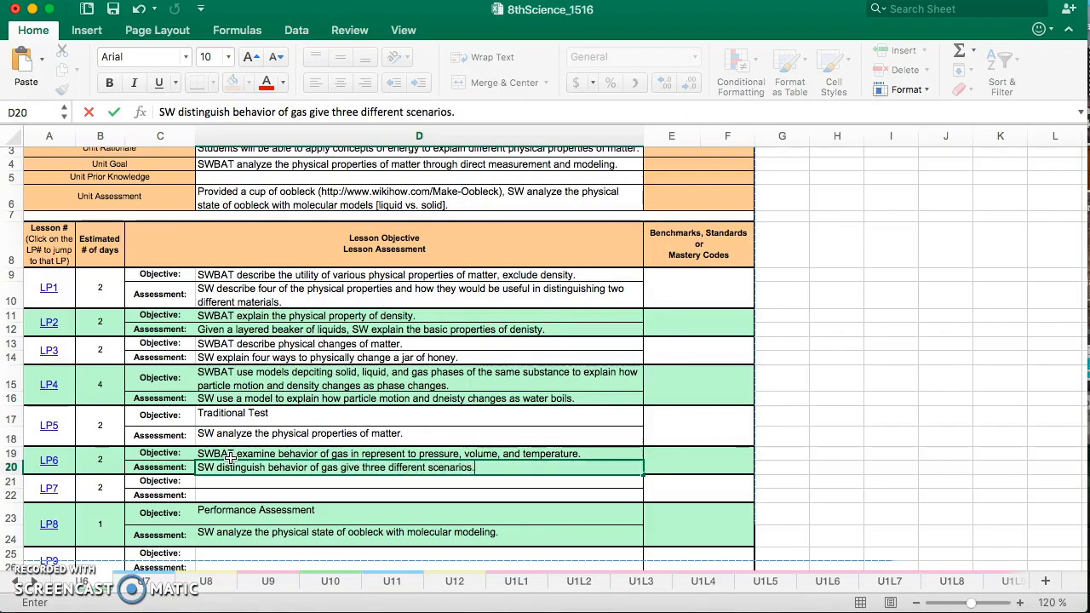
key(Return)
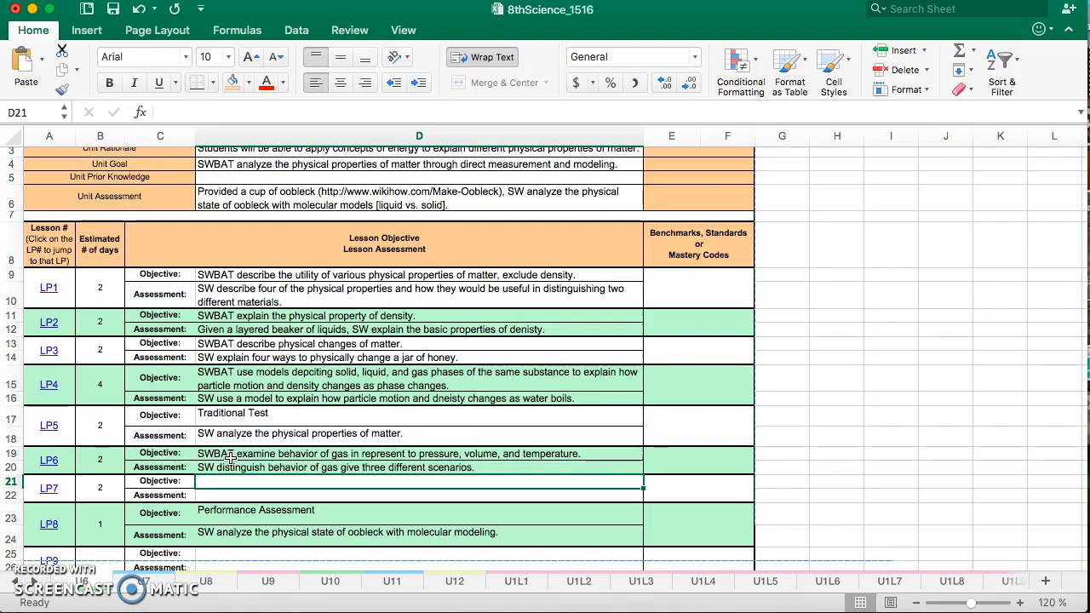
Step: Enter the LP7 objective as "SWBAT analyze the physical properties and changes of matter in baking."
text(SWBAT)
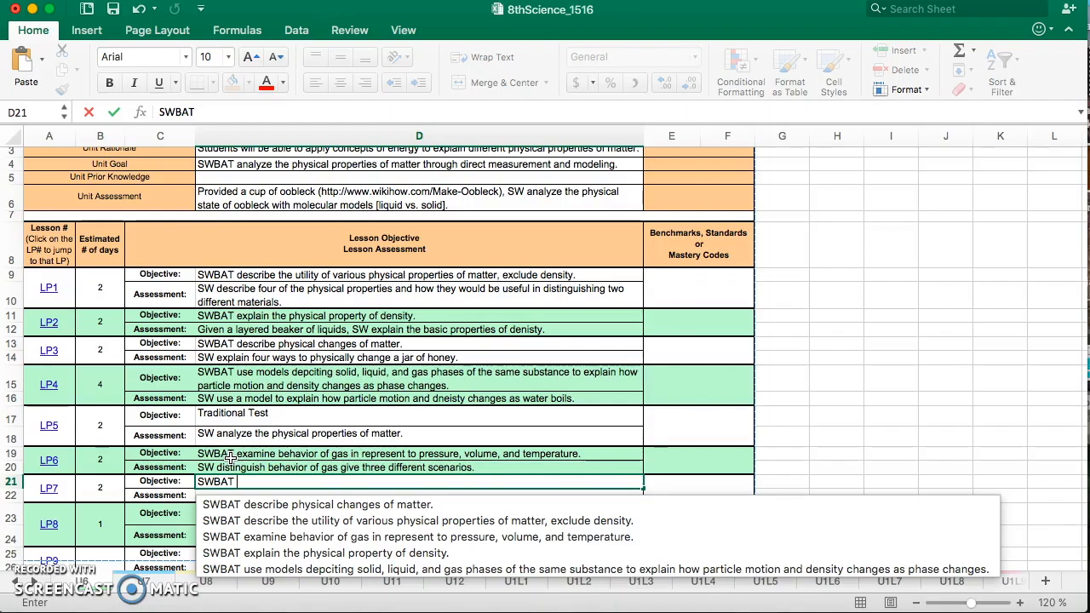
text(anay)
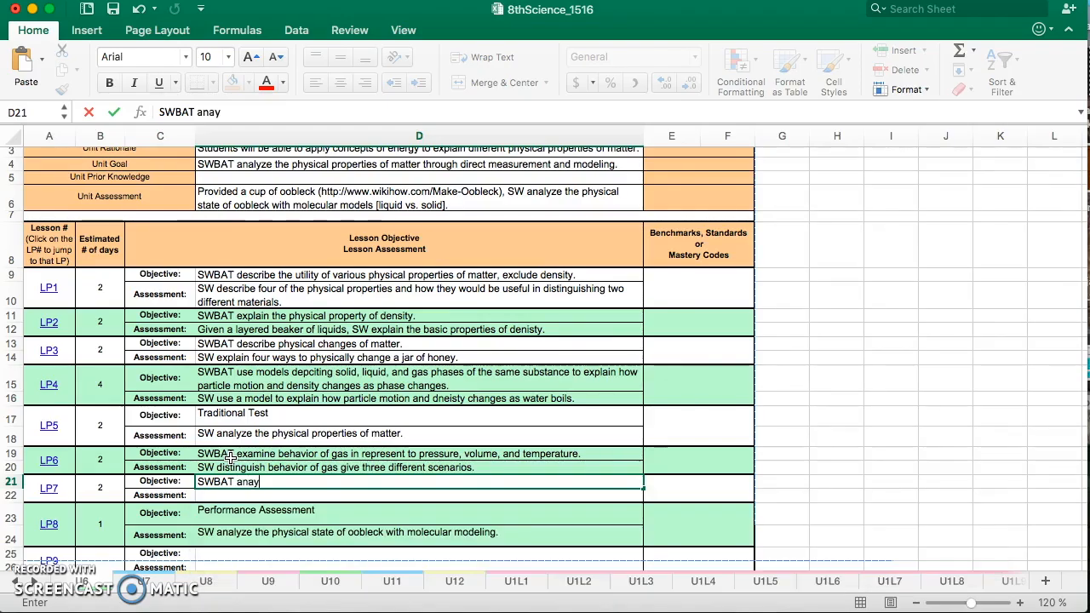
key(BackSpace)
text(lysize th)
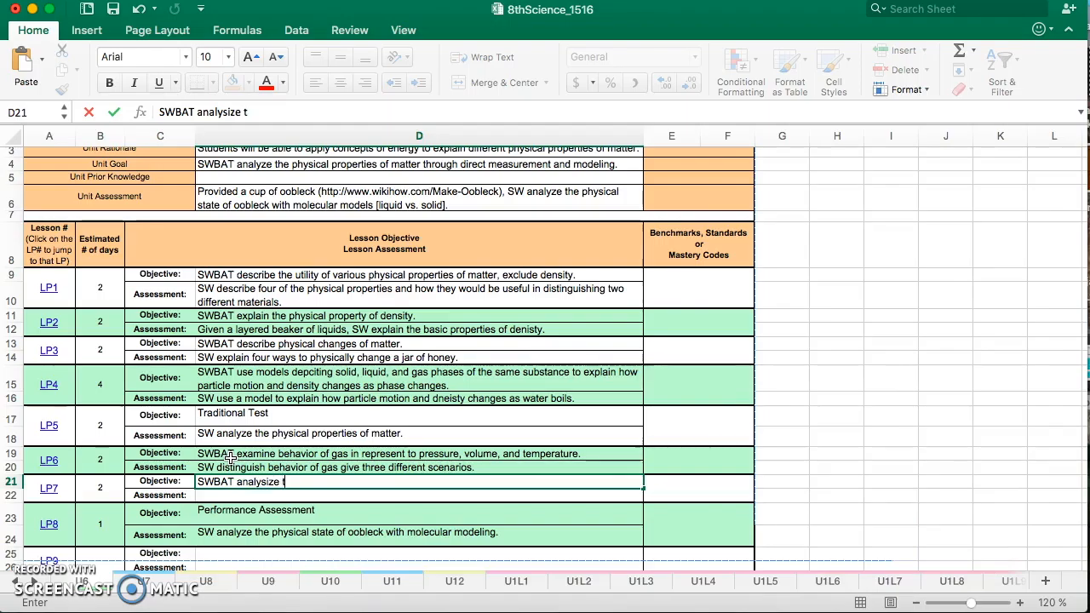
key(BackSpace)
key(BackSpace)
key(BackSpace)
key(BackSpace)
key(BackSpace)
key(BackSpace)
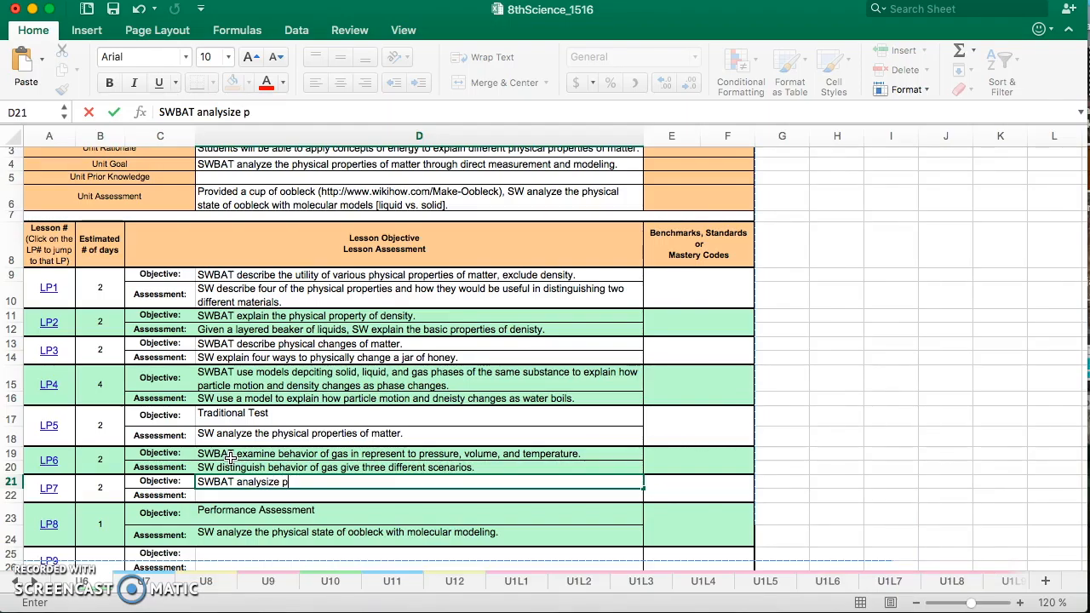
key(BackSpace)
text(ze the physical properties and changes of matter in baking.)
key(Return)
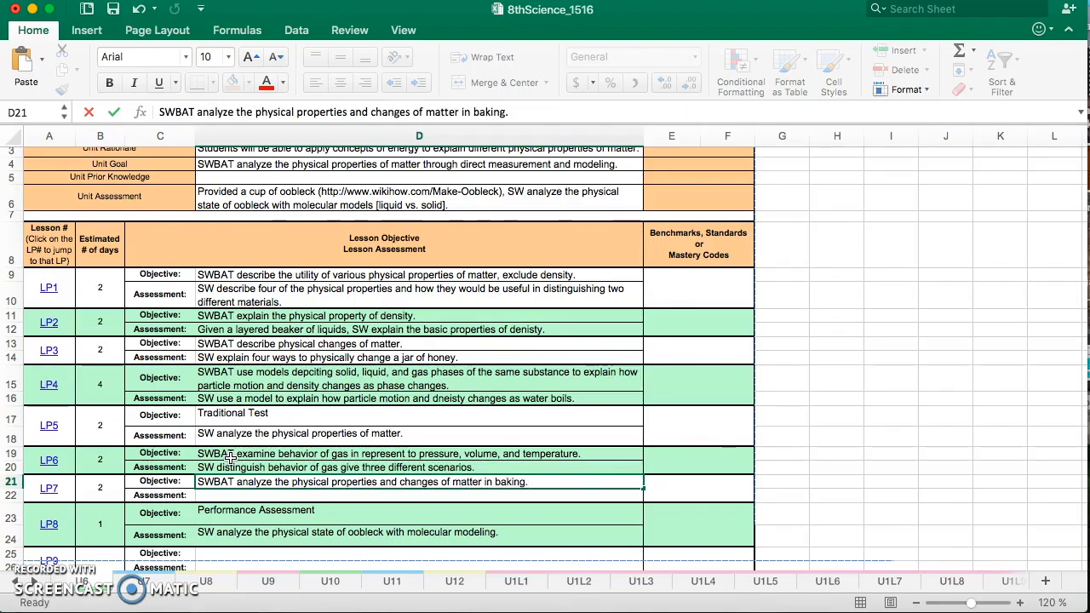
Step: Enter the LP7 assessment as "SW distinguish physical properties and changes of matter in baking."
text(SW)
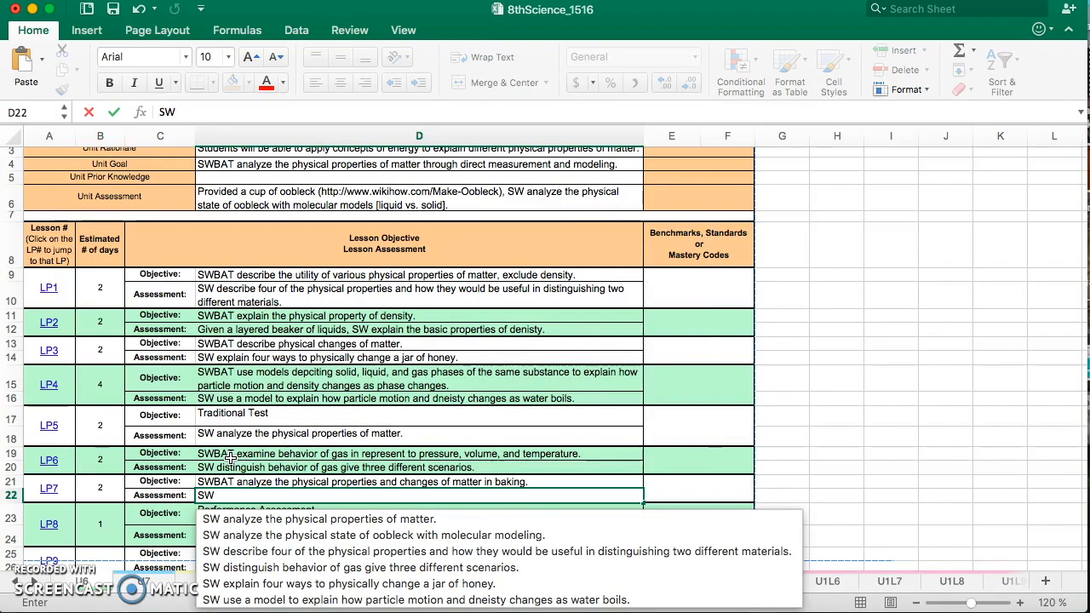
text( distu)
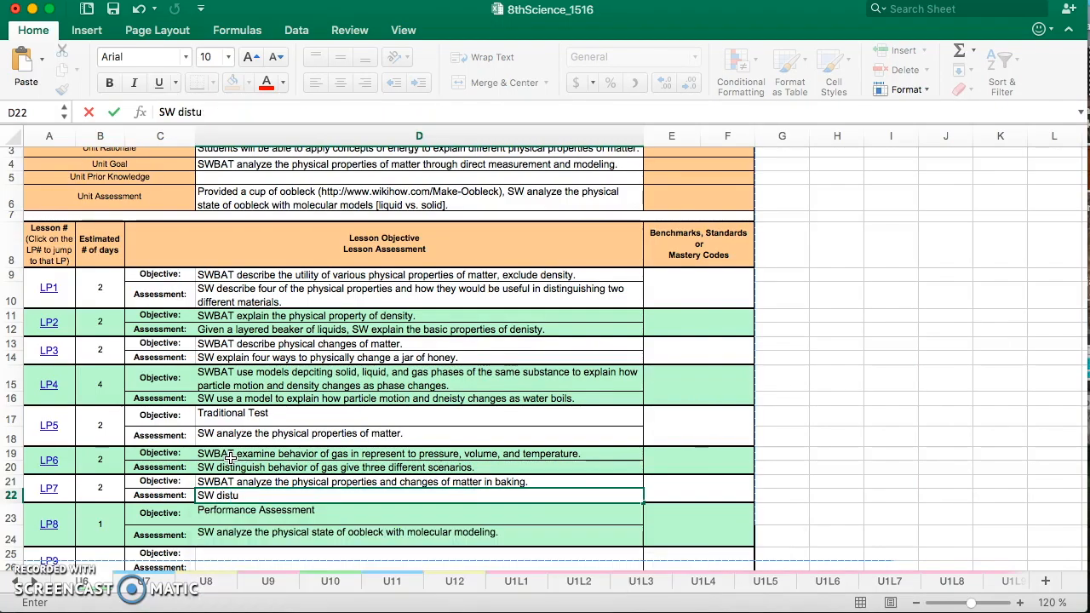
key(BackSpace)
text(inguish)
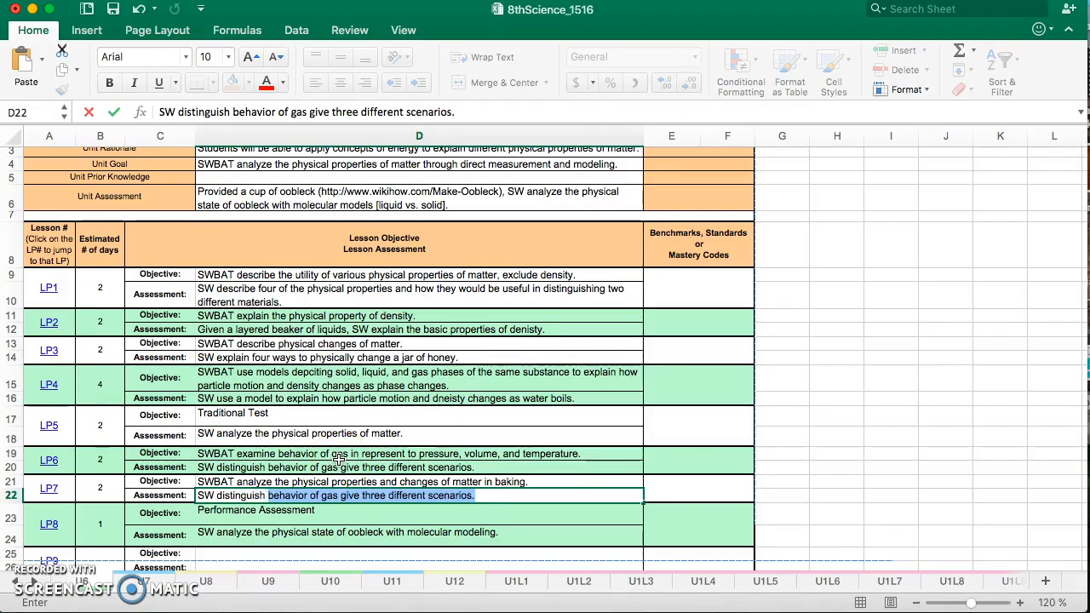
key(BackSpace)
text(physical properties and changes of matter in baking.)
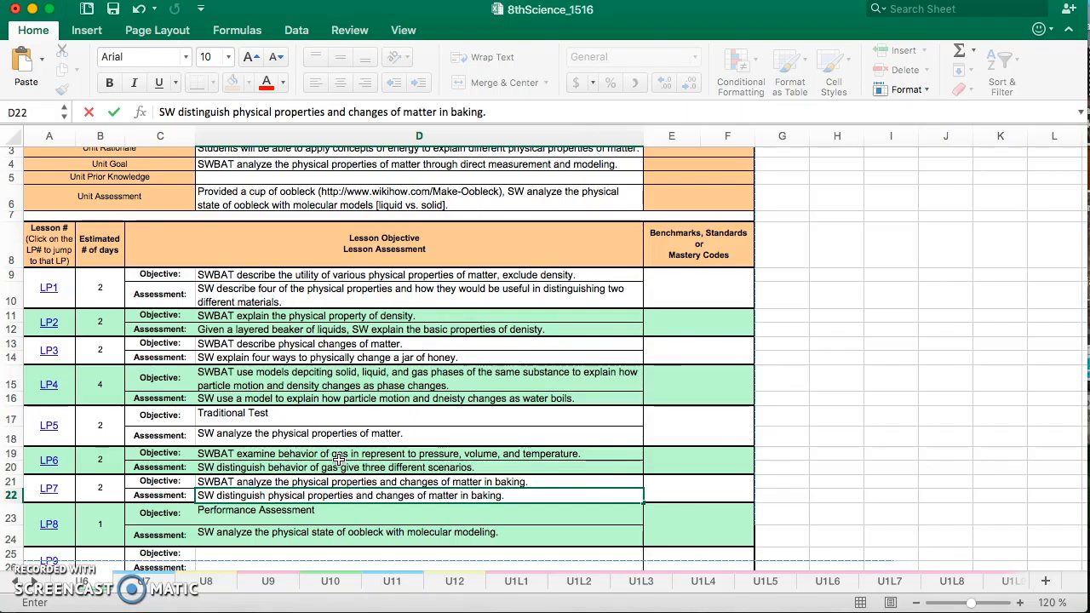
Step: Review the completed unit cover page, checking the standards column, unit durations, unit goal and unit assessment against the lesson rows
click(695, 282)
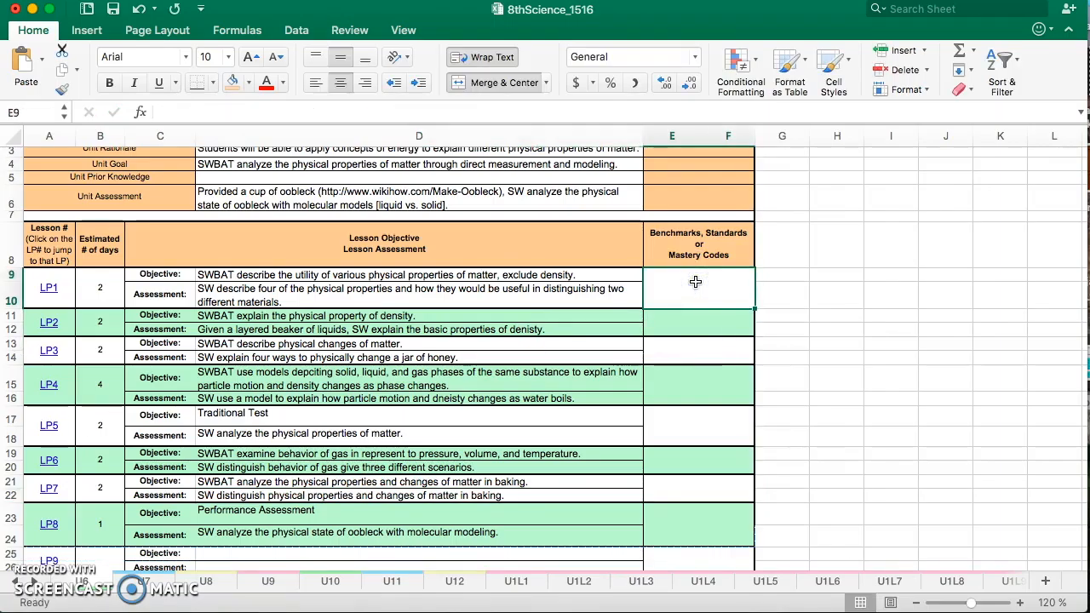
scroll(695, 282, up, 3)
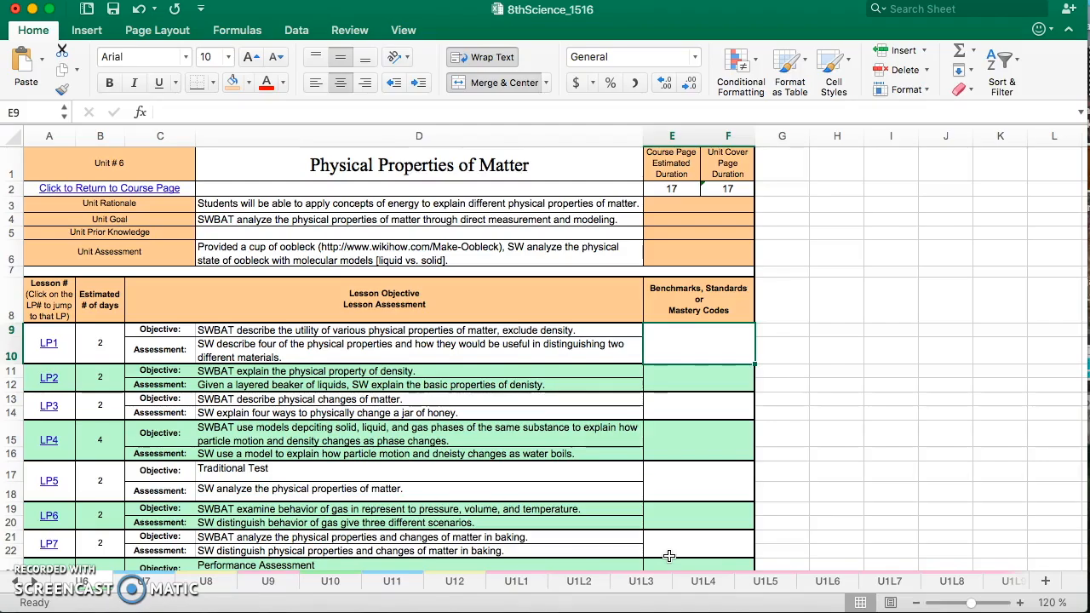
scroll(670, 556, down, 3)
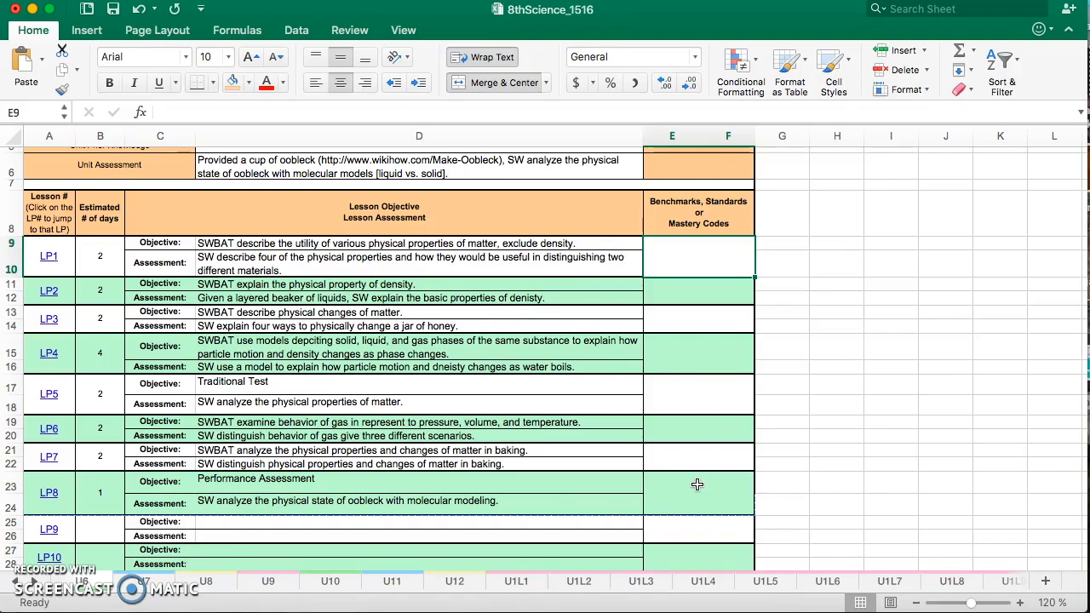
scroll(697, 485, up, 3)
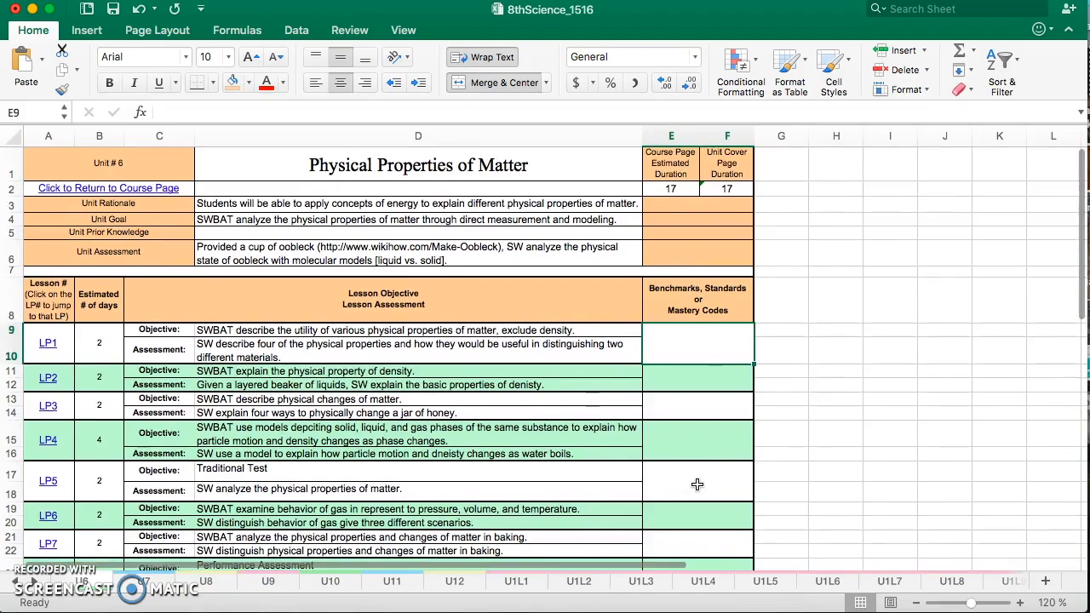
scroll(697, 484, down, 2)
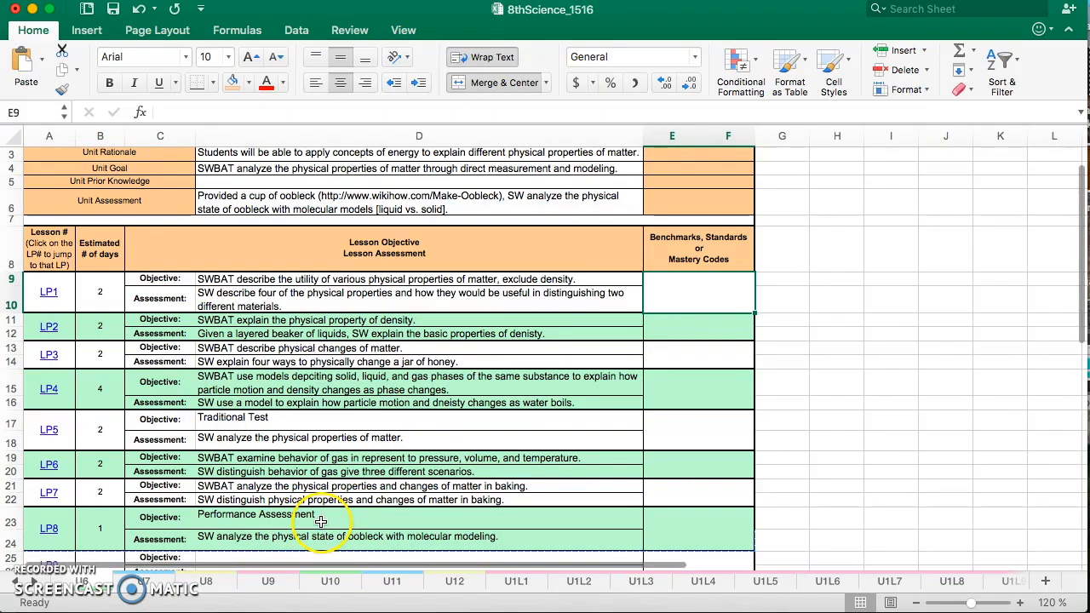
scroll(319, 522, up, 3)
click(282, 245)
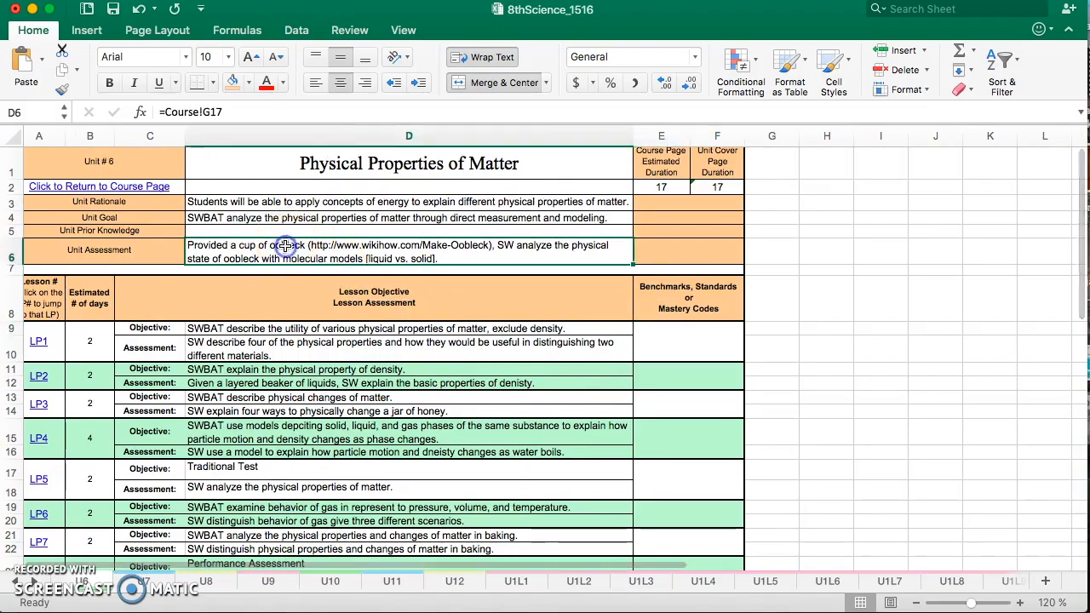
click(261, 218)
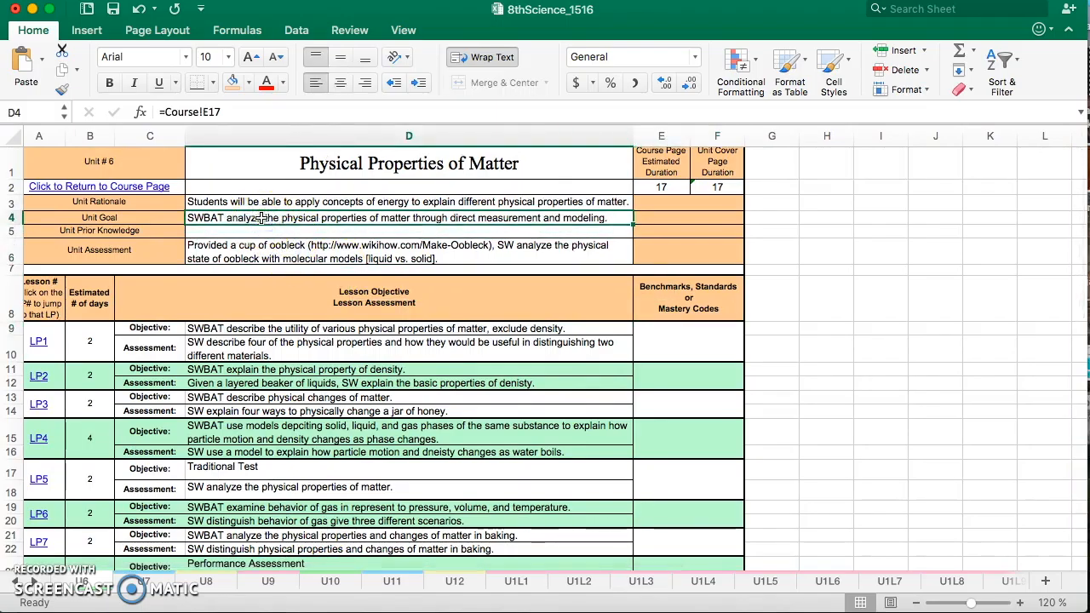
scroll(269, 404, down, 2)
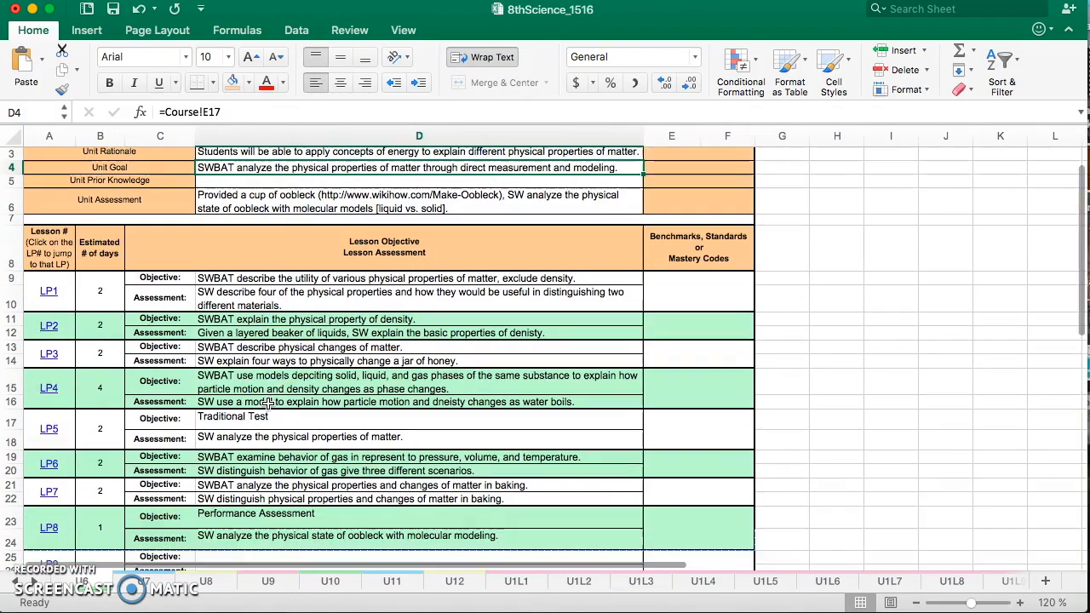
scroll(269, 404, up, 3)
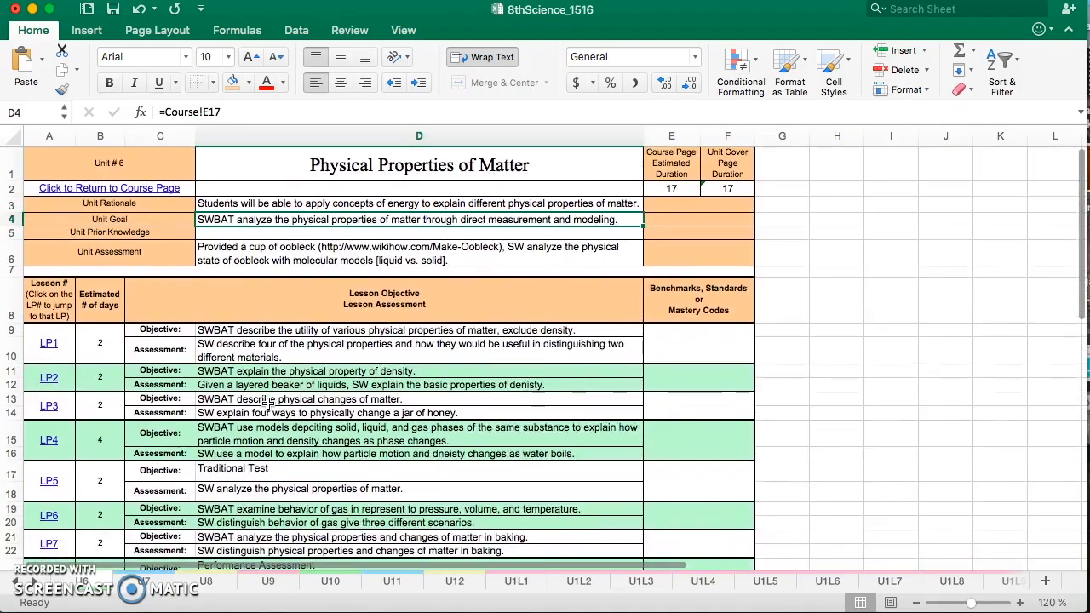